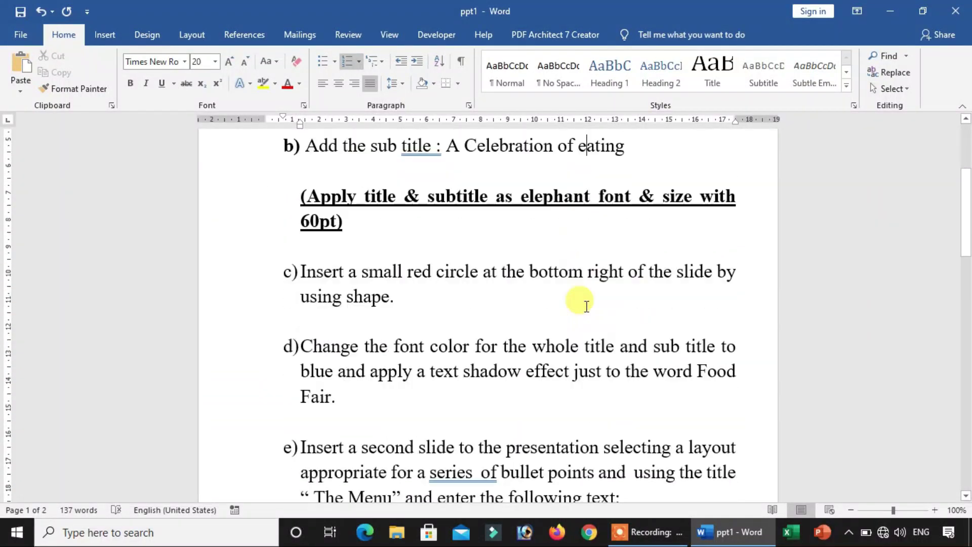
Scroll through the Word task sheet and place the caret at its heading.
scroll(587, 306, "down", 3)
scroll(586, 306, "down", 3)
scroll(586, 306, "down", 3)
scroll(586, 306, "up", 3)
scroll(586, 307, "up", 5)
scroll(586, 306, "down", 5)
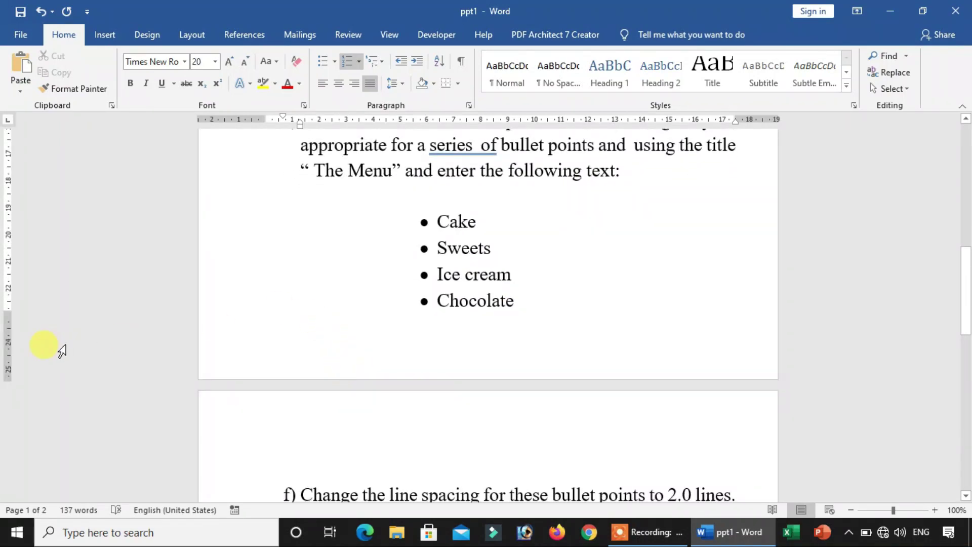
scroll(412, 304, "up", 2)
scroll(412, 304, "up", 4)
scroll(417, 309, "up", 2)
left_click(393, 222)
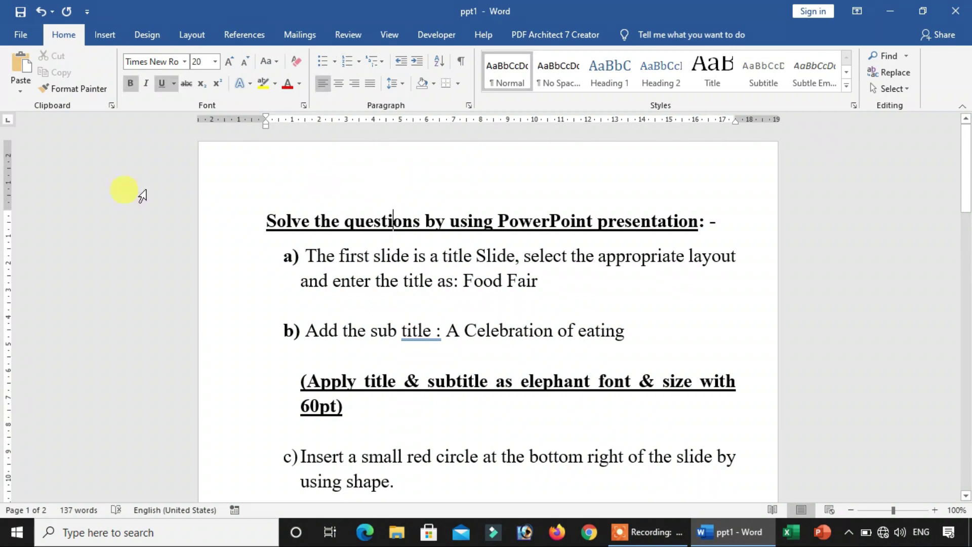
scroll(394, 221, "down", 1)
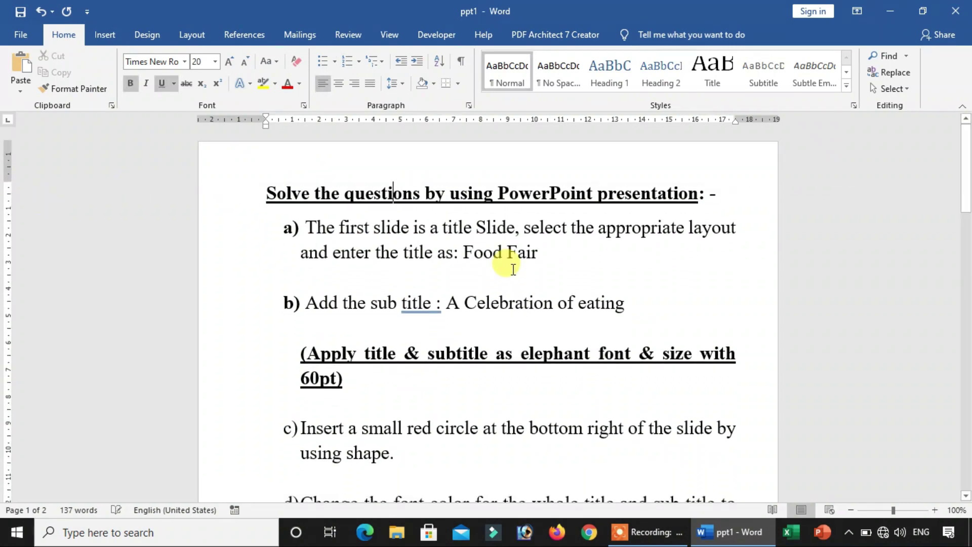
scroll(570, 261, "down", 2)
scroll(570, 261, "up", 2)
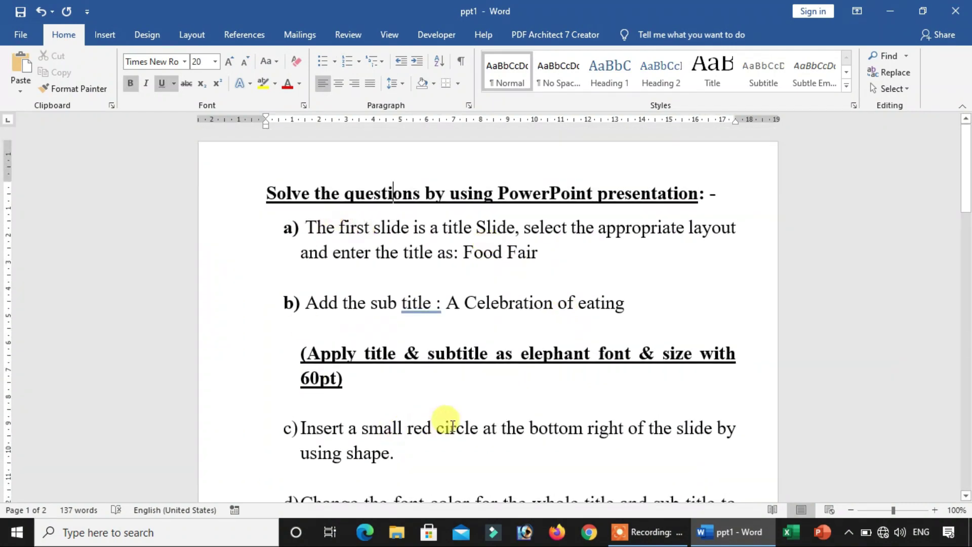
Highlight the task sheet's heading and item a) to read the instructions.
mouse_move(254, 193)
left_mouse_down()
mouse_move(347, 217)
mouse_move(468, 346)
mouse_move(797, 431)
mouse_move(773, 460)
left_mouse_up()
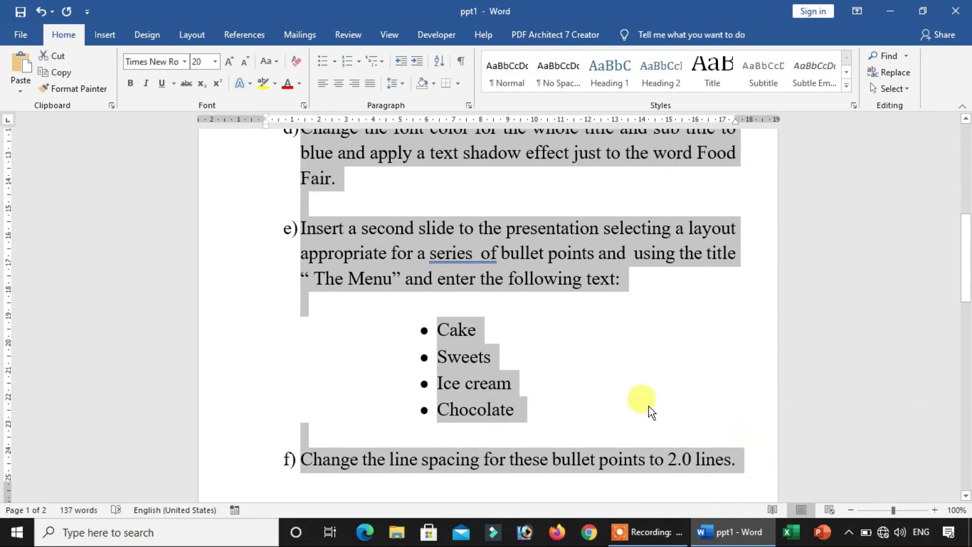
scroll(645, 408, "up", 10)
left_click(326, 338)
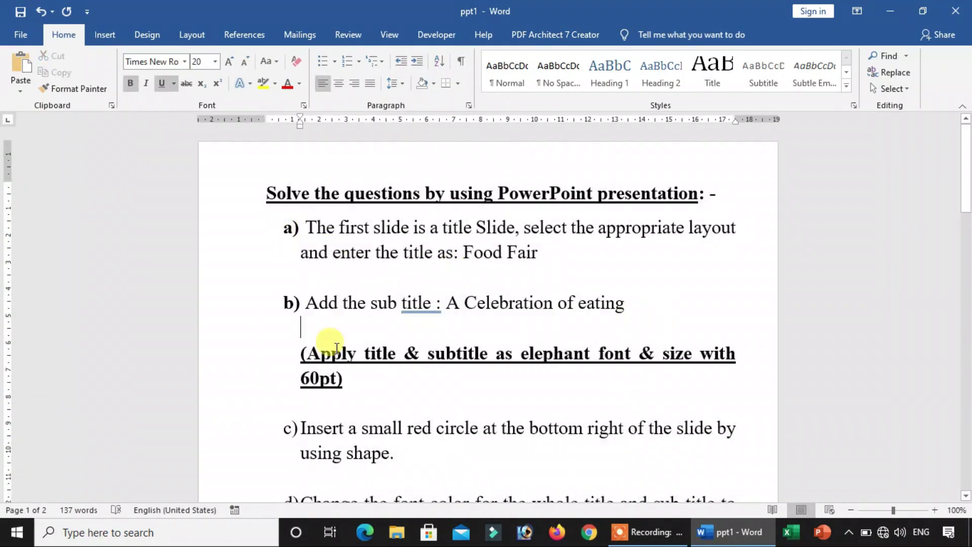
scroll(371, 272, "down", 3)
scroll(369, 265, "up", 3)
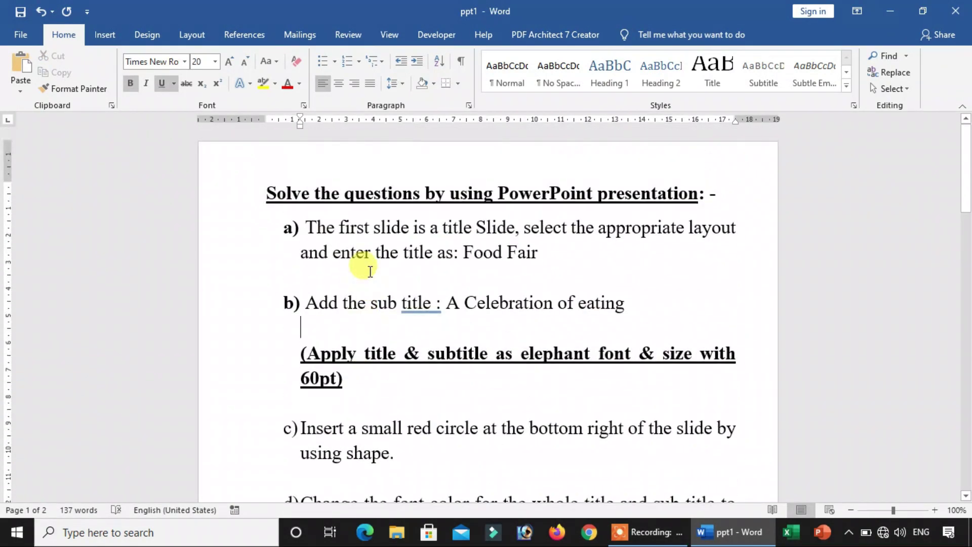
left_click_drag(276, 191, 731, 185)
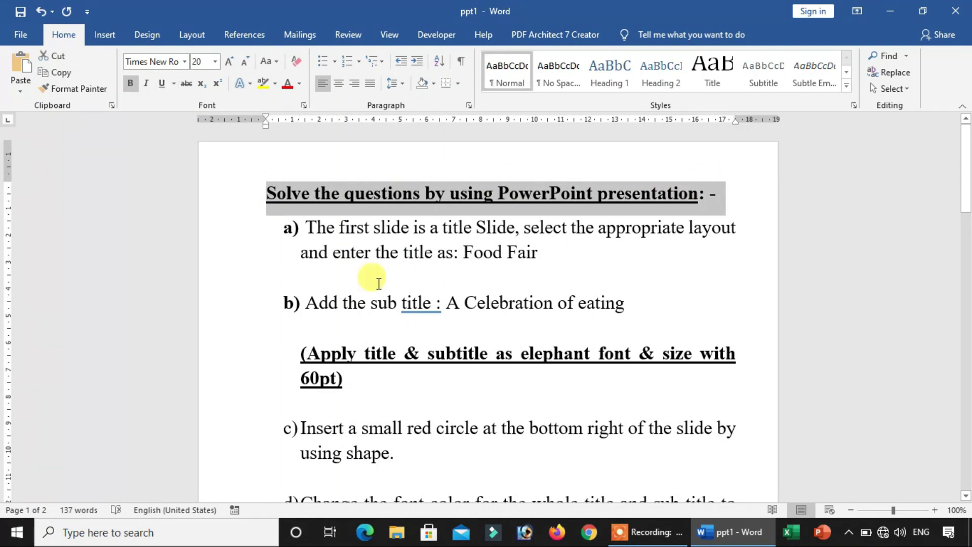
scroll(310, 243, "down", 1)
scroll(306, 295, "down", 1)
scroll(304, 304, "down", 1)
scroll(295, 332, "down", 2)
scroll(295, 334, "down", 1)
scroll(296, 335, "up", 2)
scroll(298, 338, "up", 3)
scroll(299, 338, "up", 1)
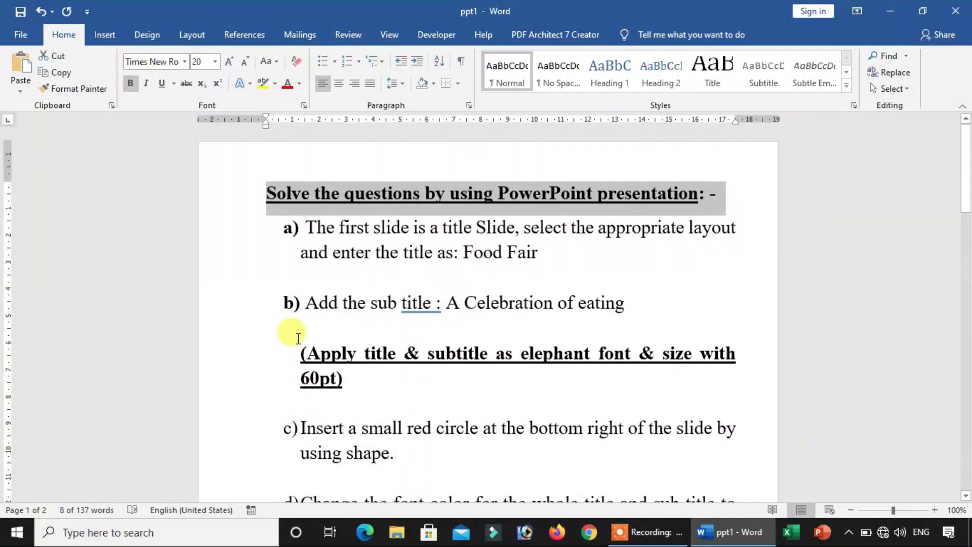
left_click(688, 282)
Create a blank PowerPoint presentation and put the caret in the title placeholder.
left_click(822, 530)
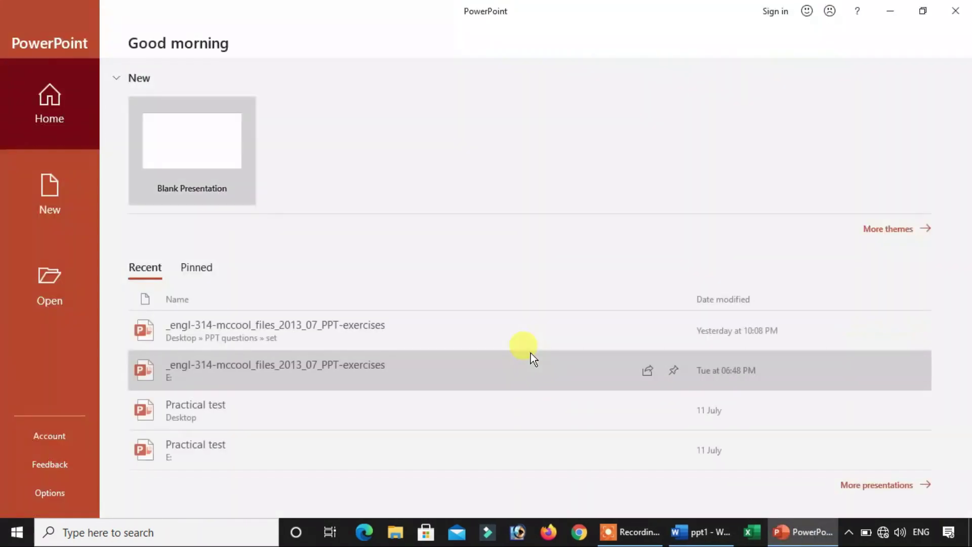
left_click(226, 162)
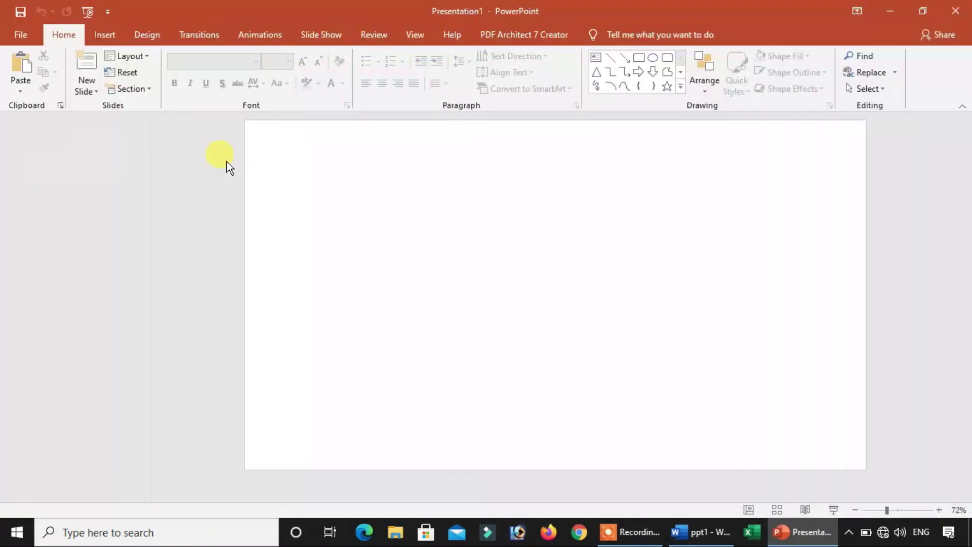
left_click(548, 243)
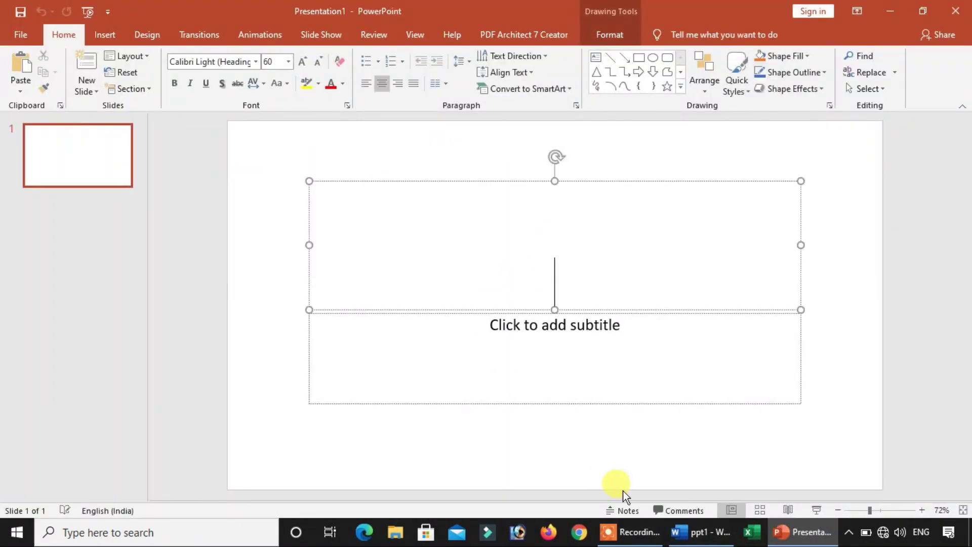
left_click(700, 532)
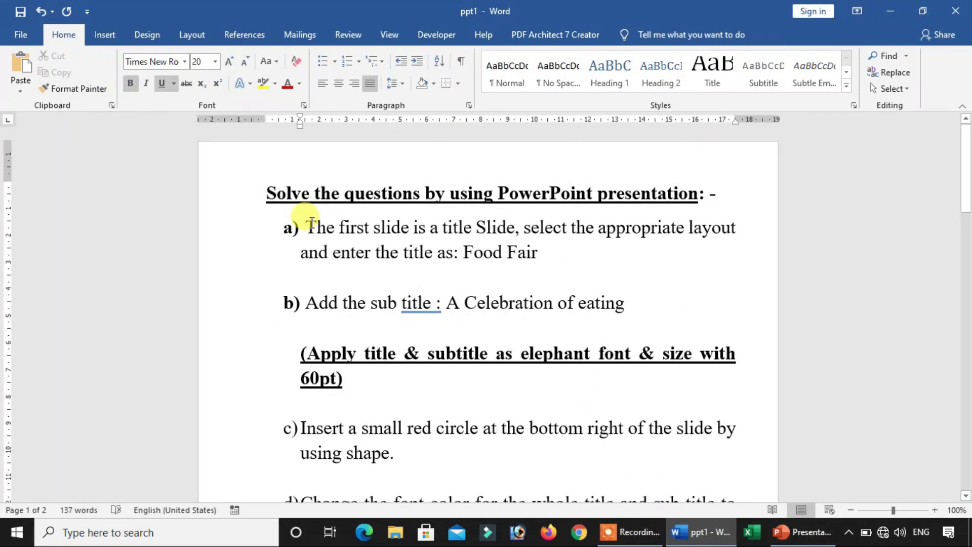
Highlight the 'Food Fair' title and 'A Celebration of eating' subtitle wording in items a and b.
left_click_drag(307, 228, 515, 228)
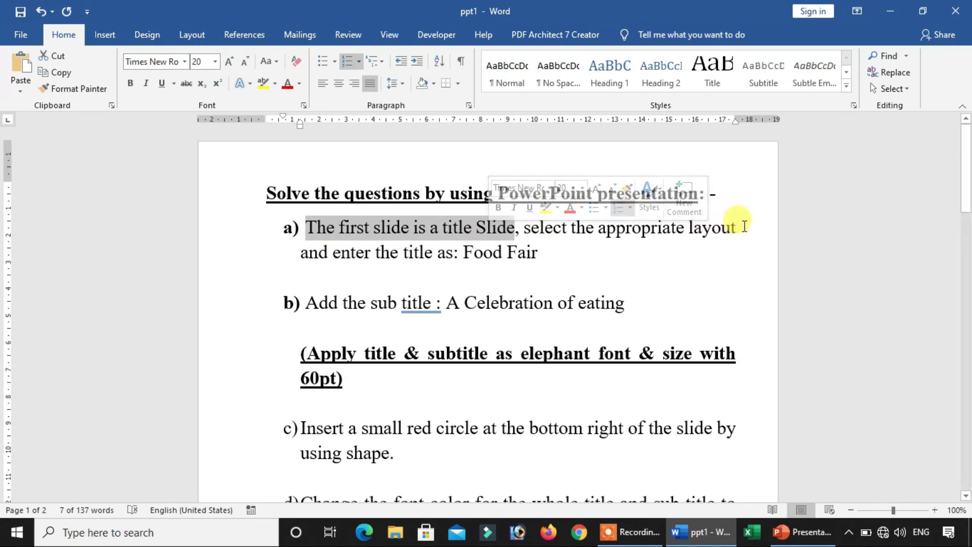
left_click(567, 259)
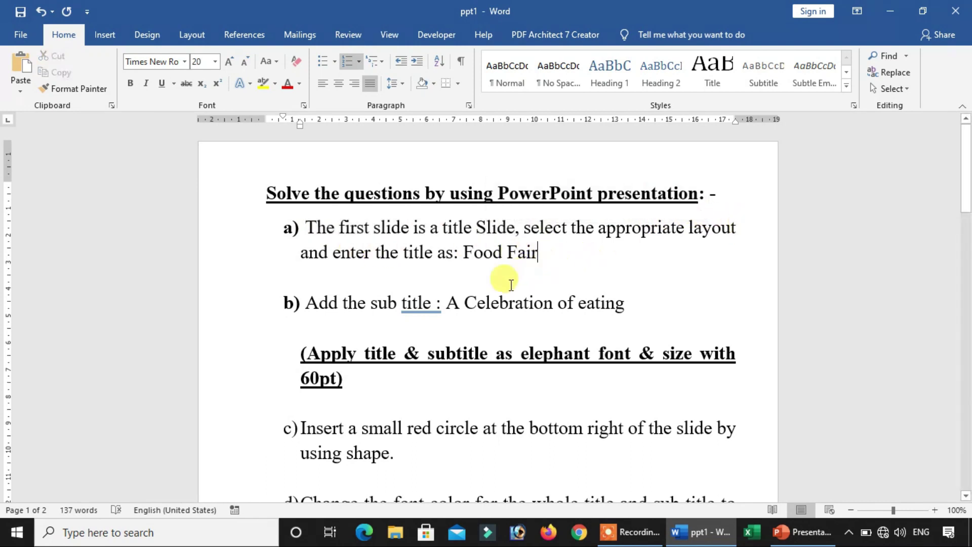
left_click_drag(451, 302, 626, 303)
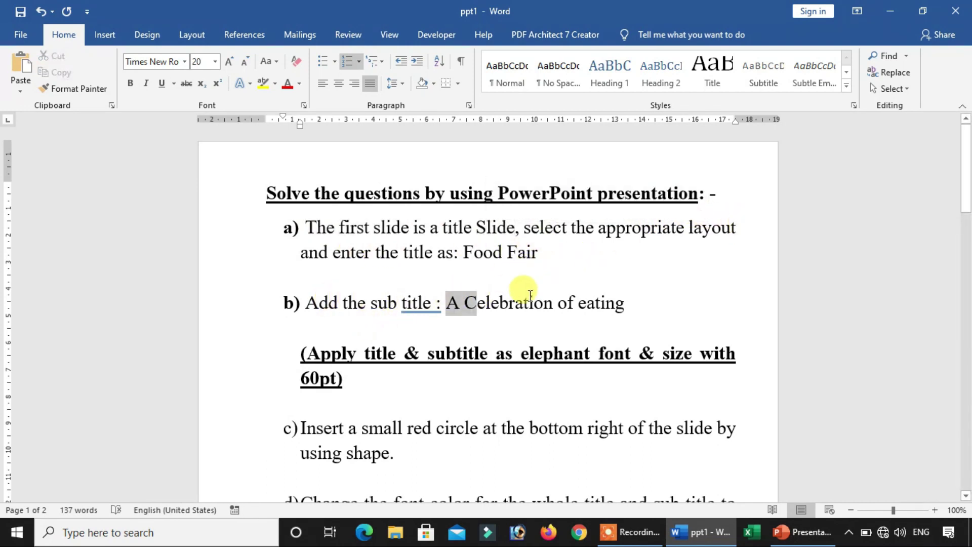
left_click(655, 327)
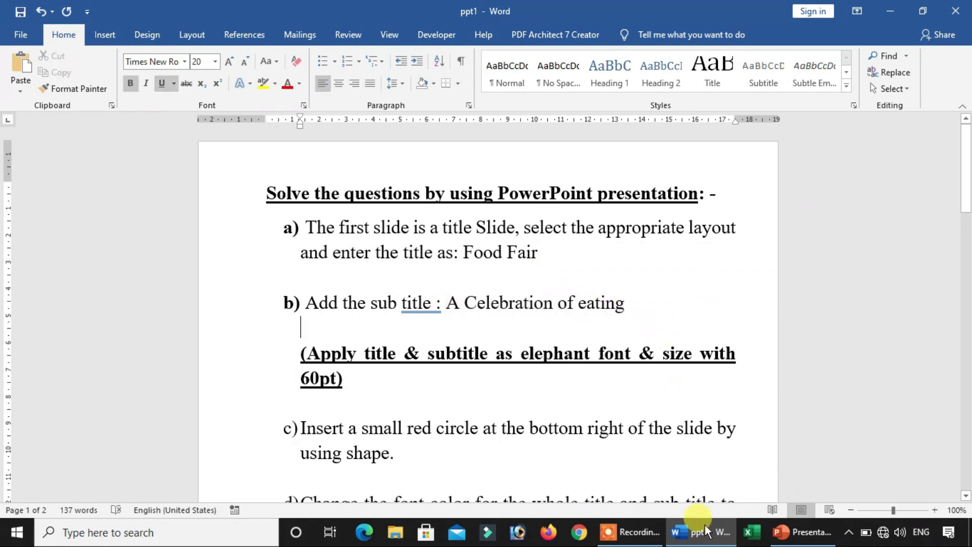
left_click(800, 531)
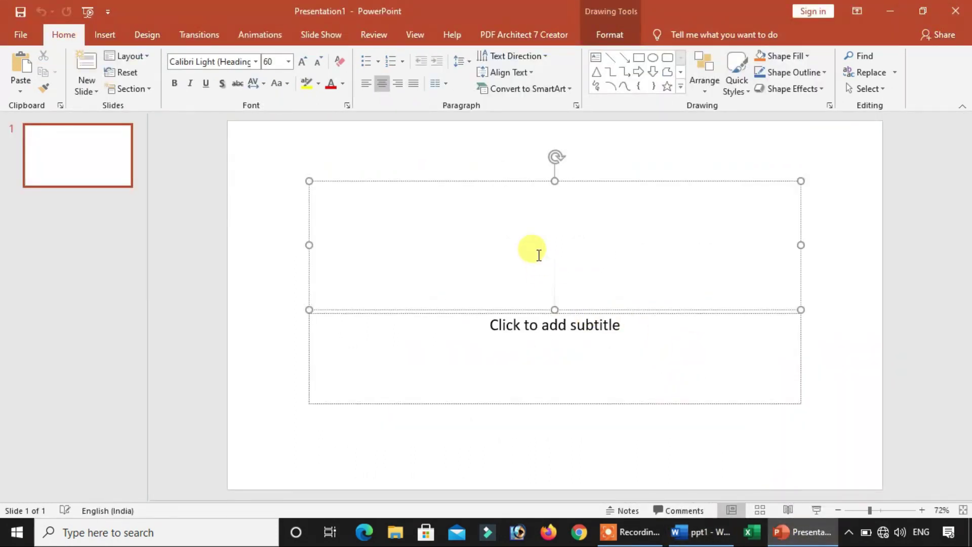
Type the title 'Food Fair' and the subtitle 'A Celebration of eating' on the slide.
type("Food Fai")
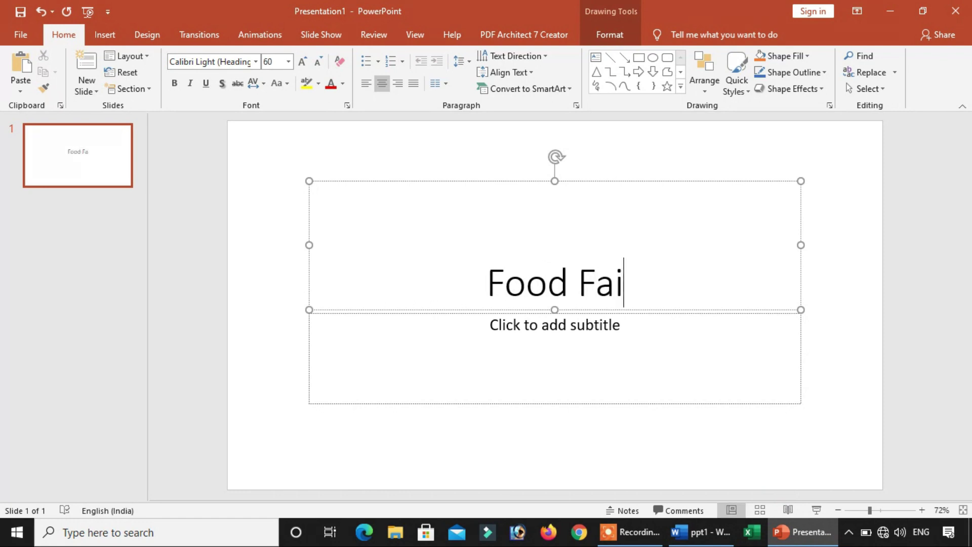
type("r")
left_click(549, 352)
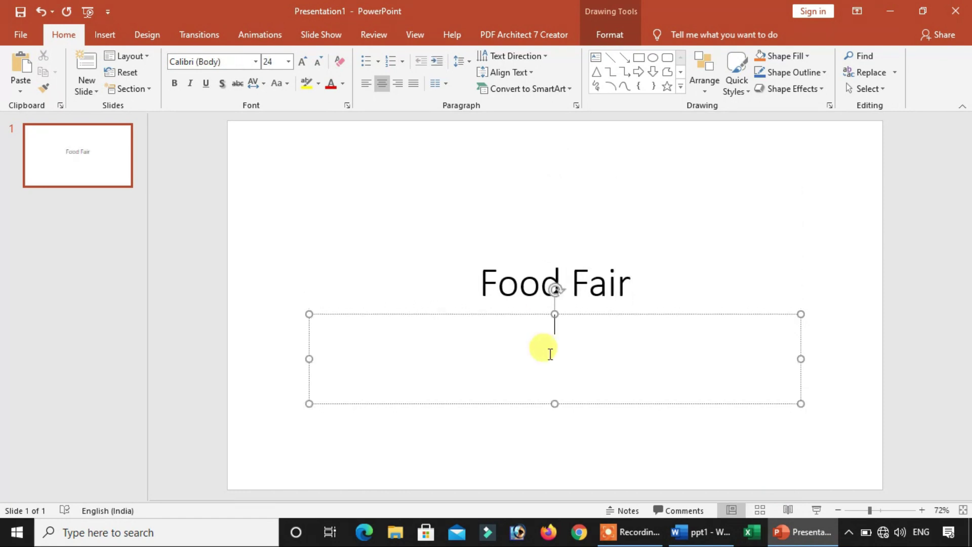
type("A Celebration")
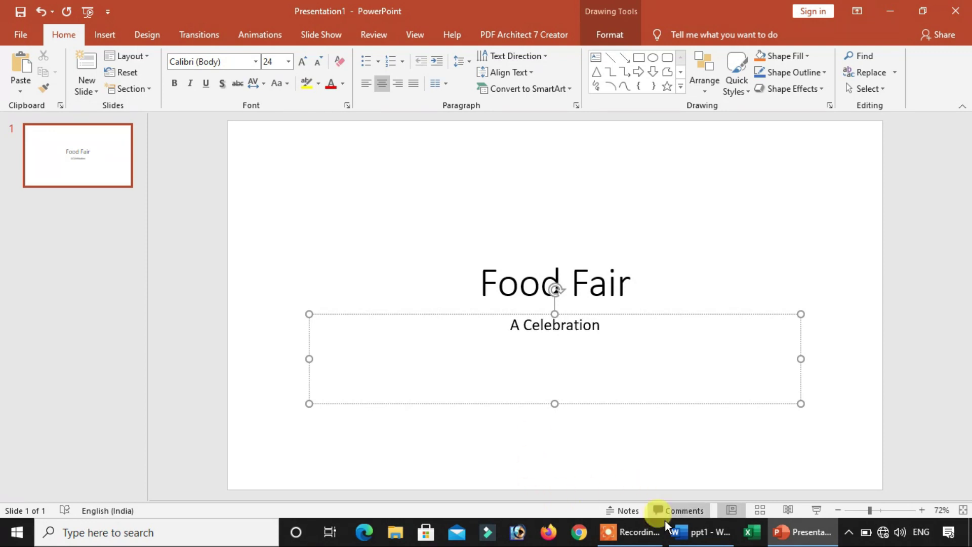
left_click(701, 531)
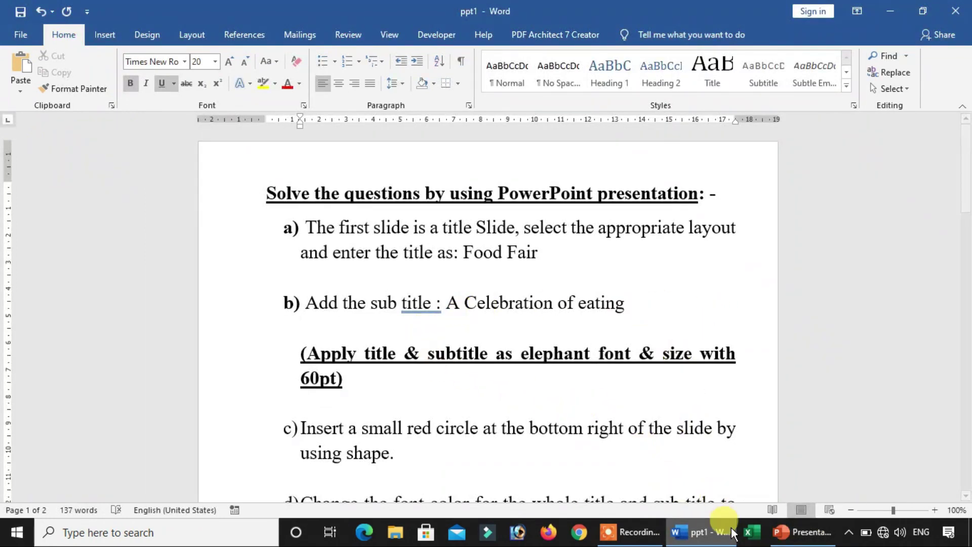
left_click(805, 532)
type("A Celebration of")
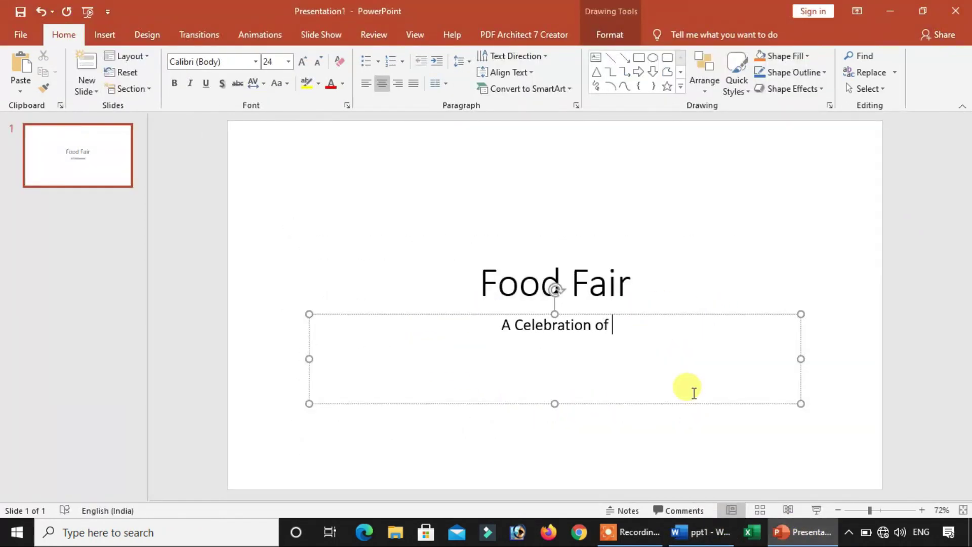
type("eating")
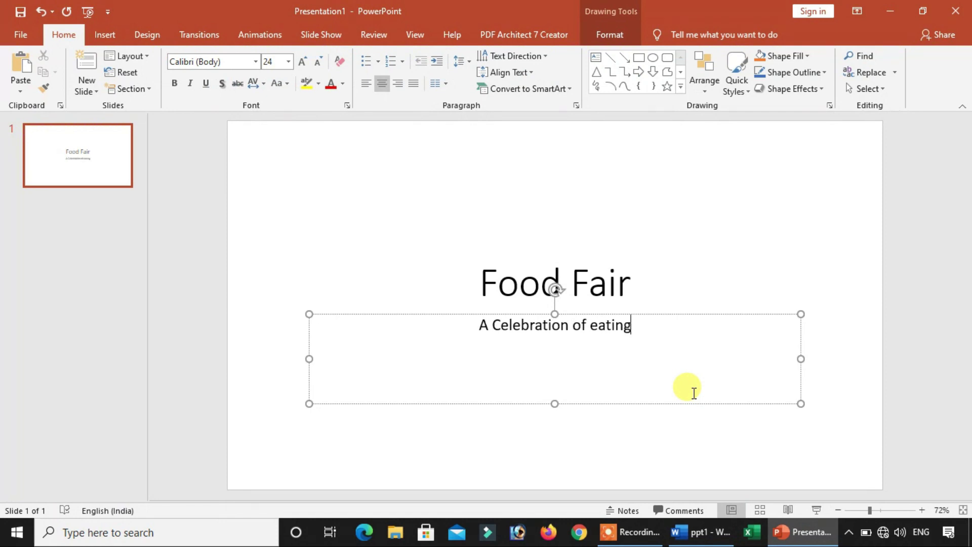
left_click(701, 531)
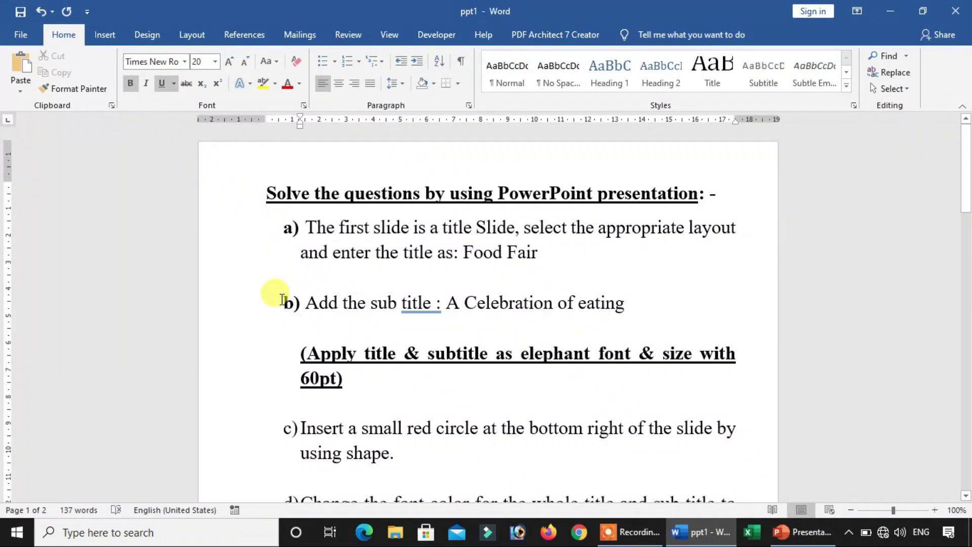
scroll(673, 303, "down", 2)
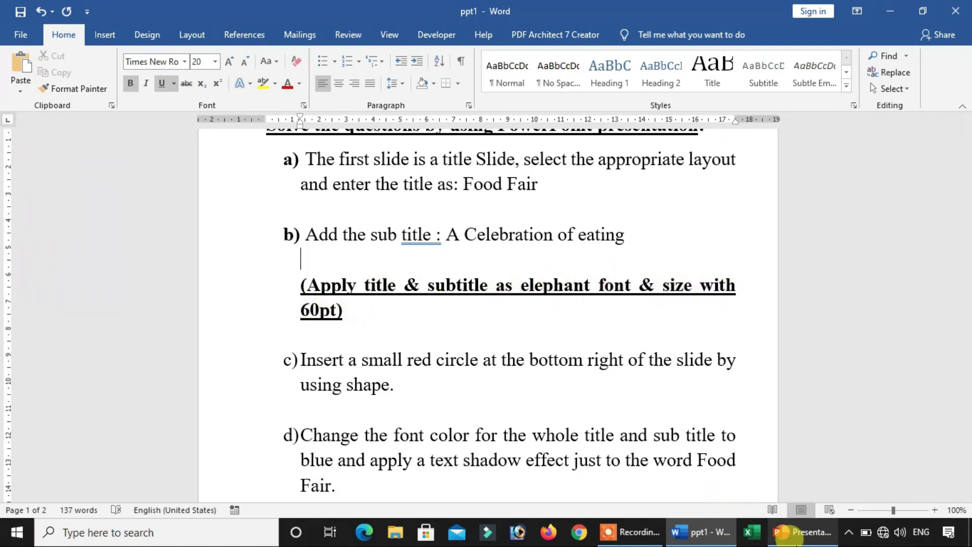
left_click(795, 532)
Set 'Food Fair' to the Elephant font and copy that formatting onto the subtitle with Format Painter.
triple_click(518, 348)
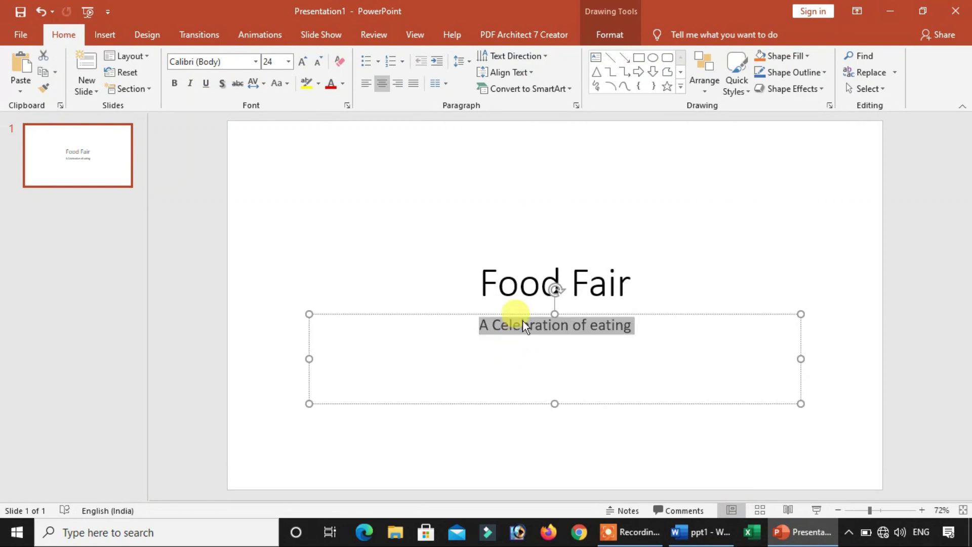
left_click(639, 298)
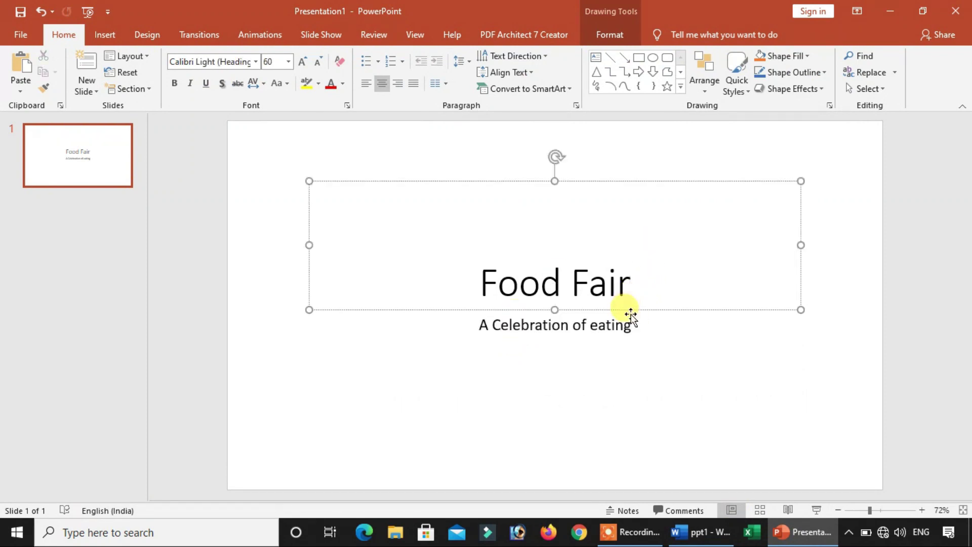
left_click_drag(635, 296, 433, 287)
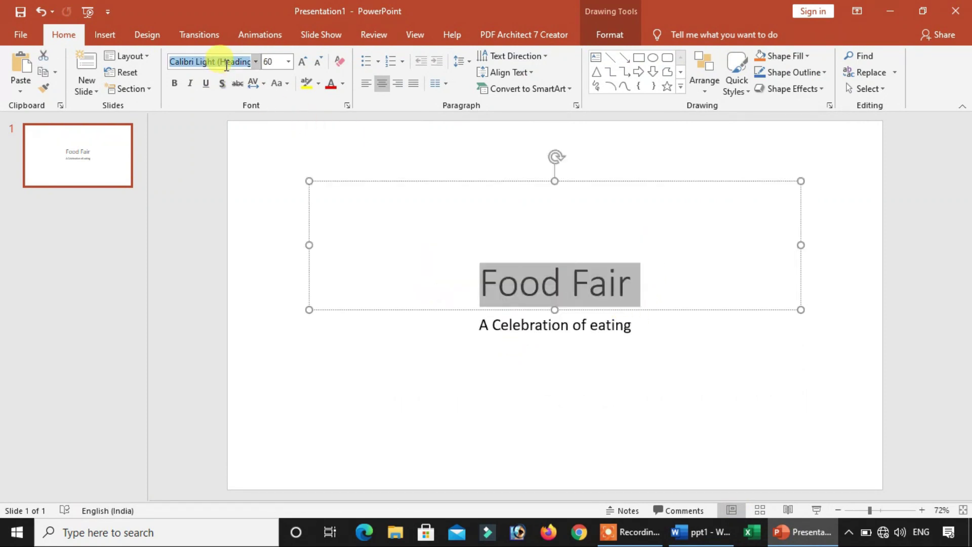
left_click(213, 62)
type("E")
key("Return")
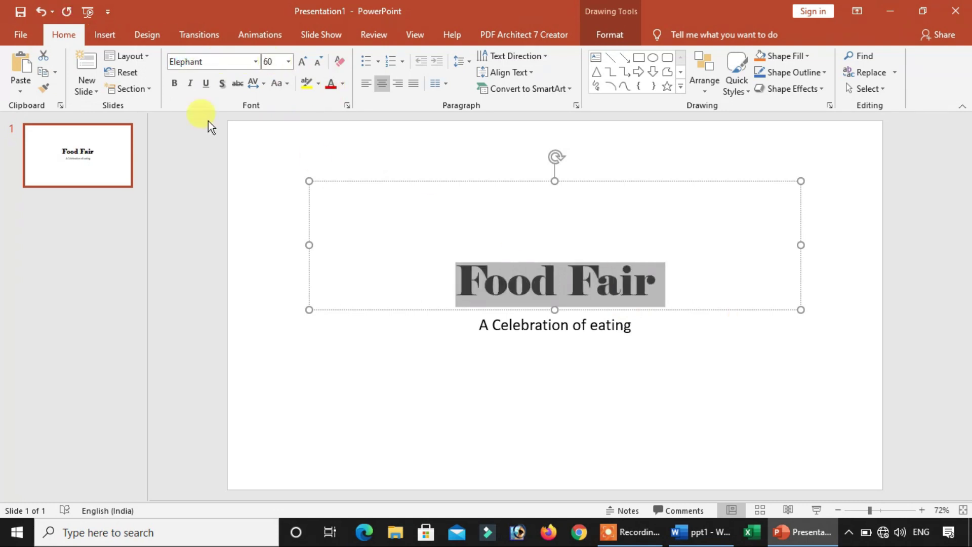
left_click(44, 88)
left_click_drag(635, 329, 476, 324)
left_click(651, 217)
left_click(731, 385)
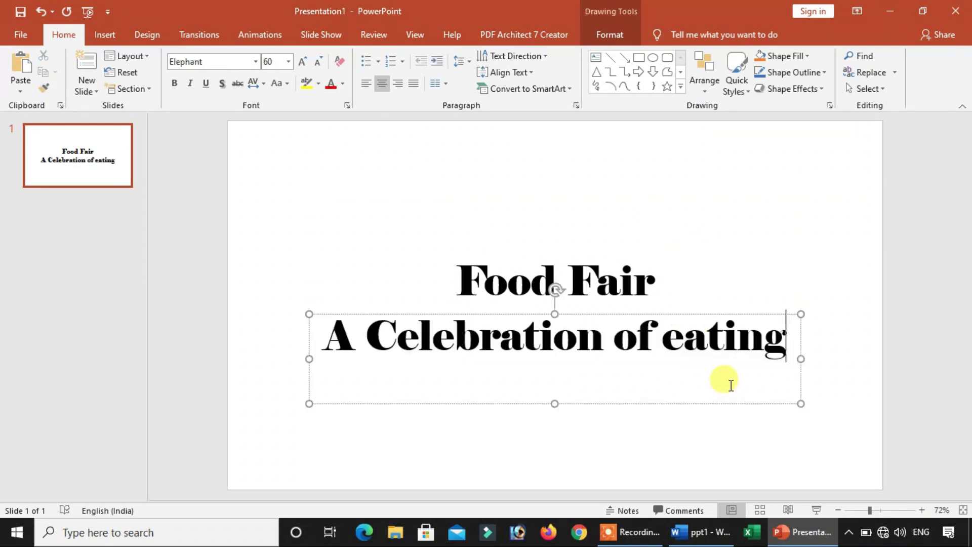
left_click(835, 289)
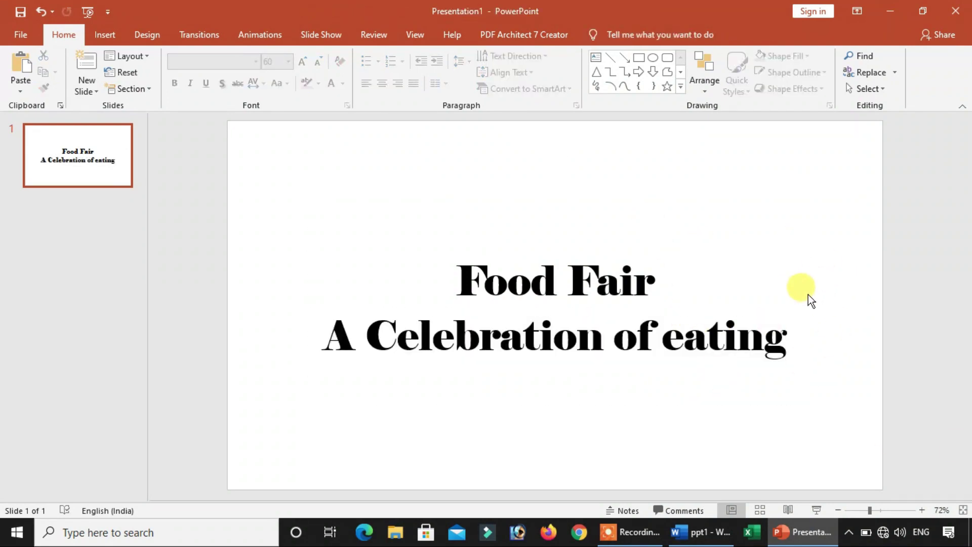
Scroll the task sheet to item c) and highlight the instruction about the small red circle.
left_click(700, 531)
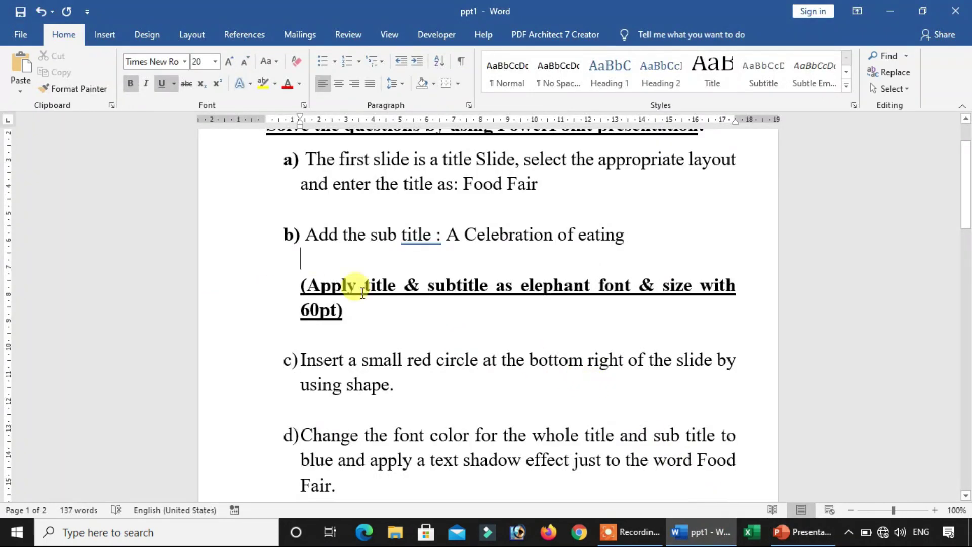
scroll(384, 248, "down", 2)
scroll(393, 236, "up", 2)
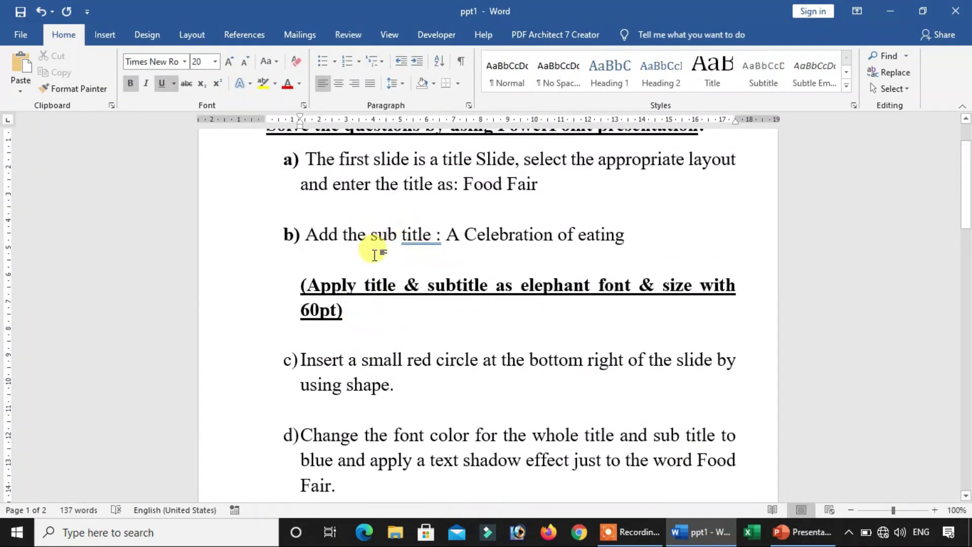
scroll(344, 273, "up", 2)
scroll(349, 289, "down", 2)
scroll(349, 288, "down", 2)
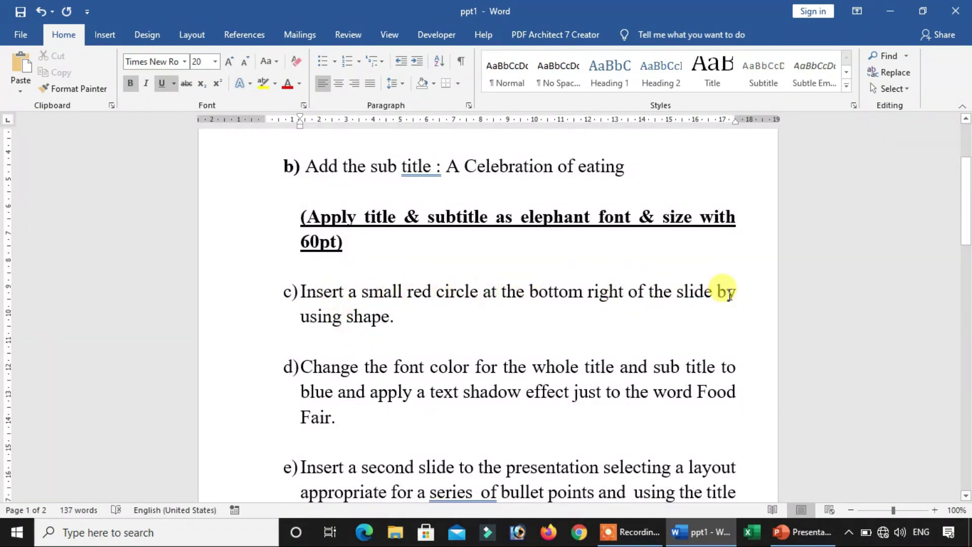
left_click_drag(303, 316, 395, 317)
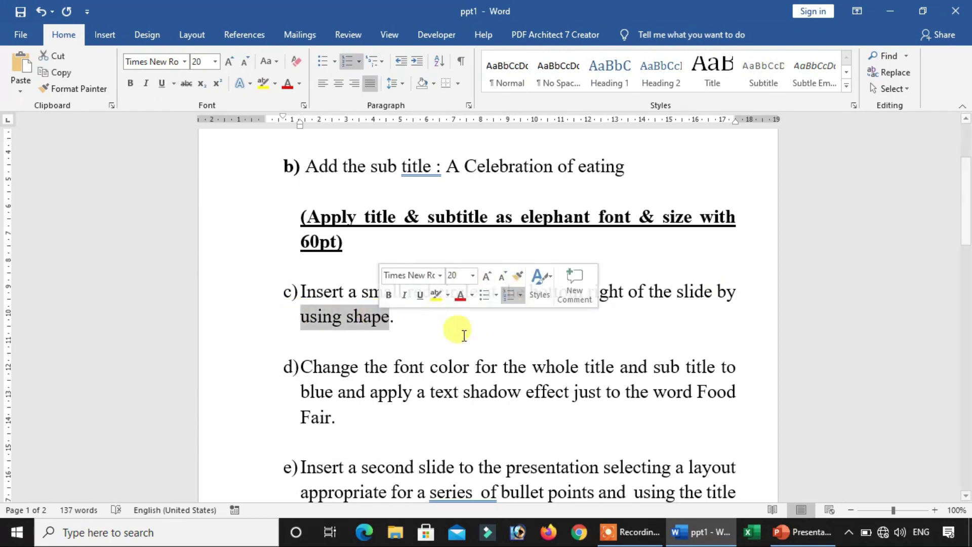
left_click(460, 330)
scroll(724, 454, "down", 2)
Draw a small oval at the bottom right of the title slide.
key("alt+Tab")
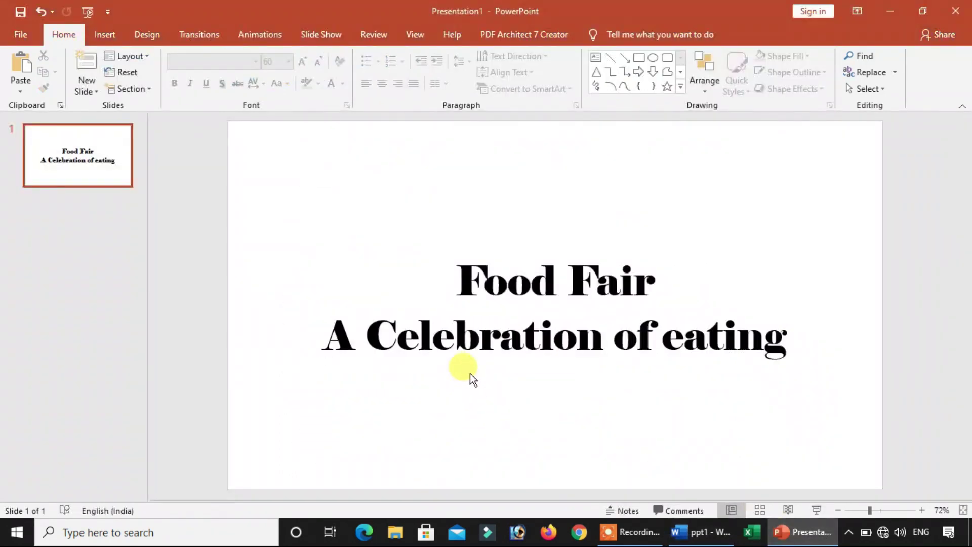
left_click(104, 35)
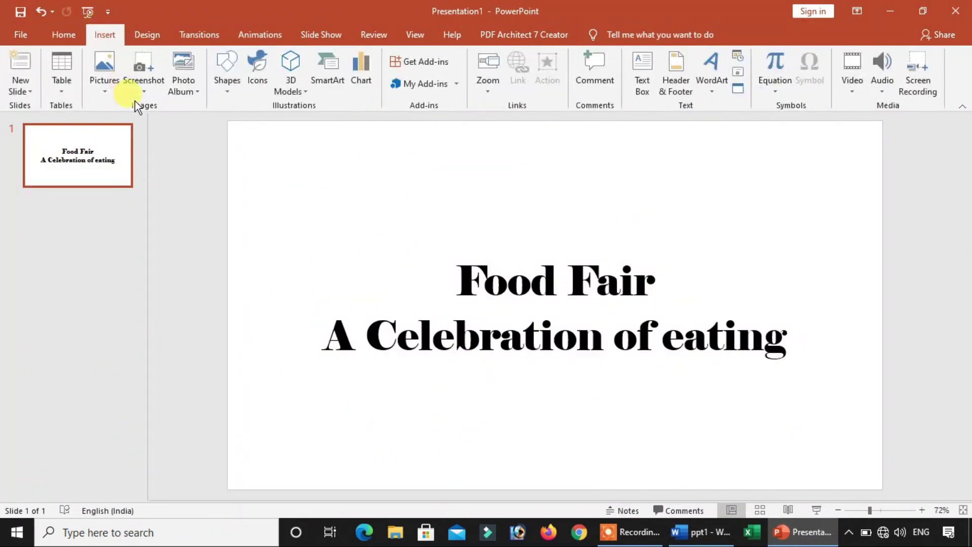
left_click(218, 94)
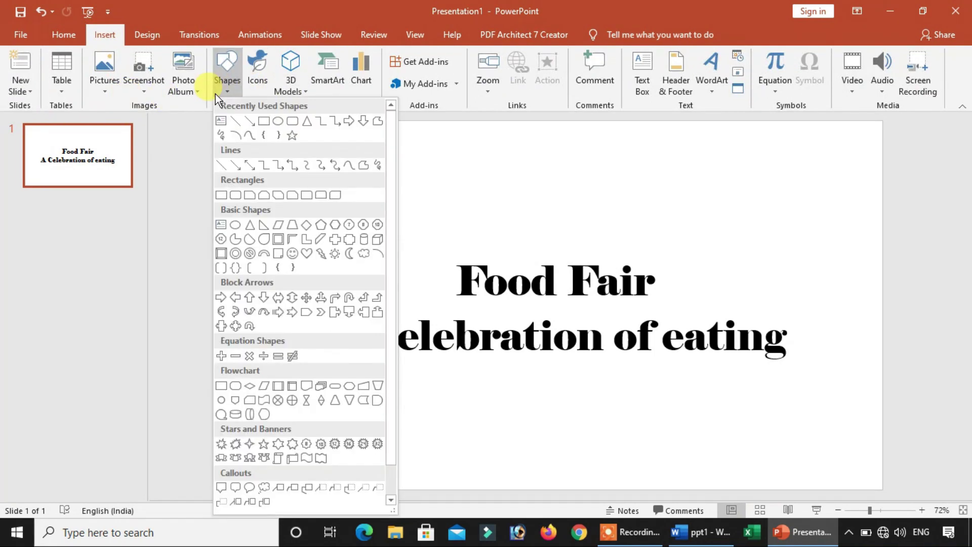
left_click(222, 400)
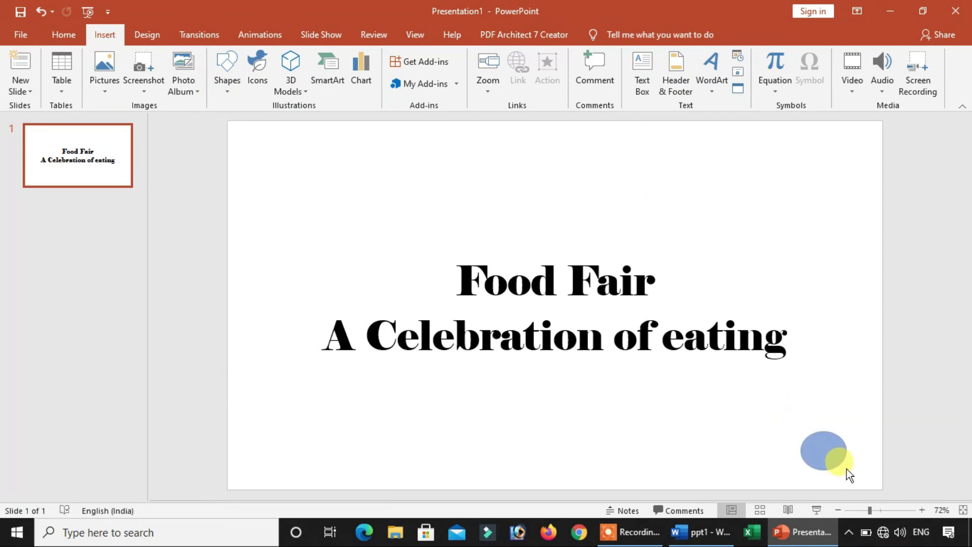
left_click_drag(845, 469, 846, 469)
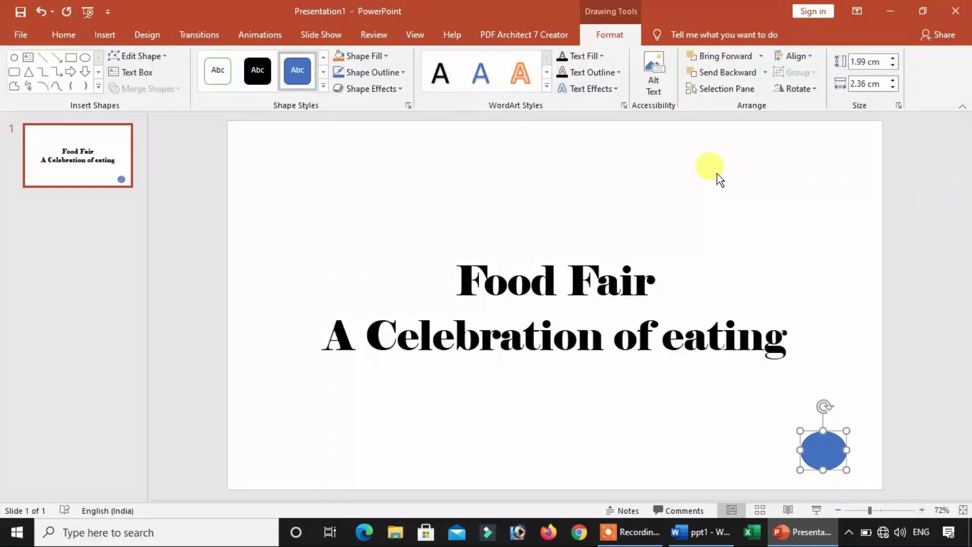
Give the oval a red fill and no outline.
left_click(385, 55)
left_click(352, 167)
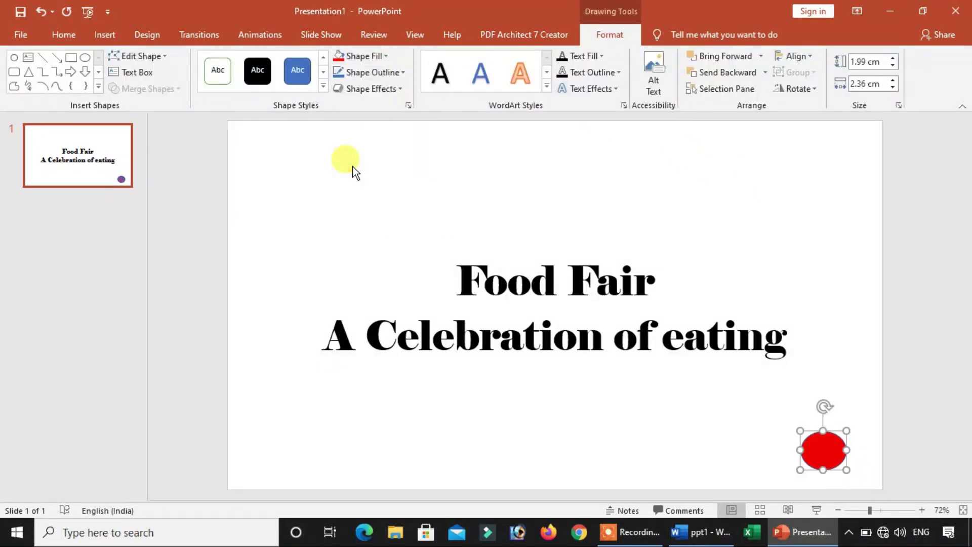
left_click(388, 71)
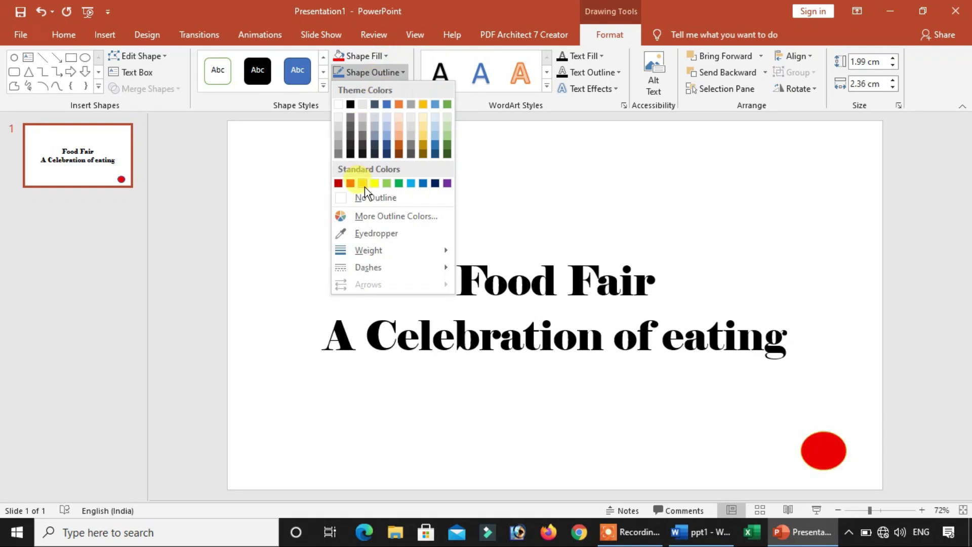
left_click(419, 197)
left_click(867, 257)
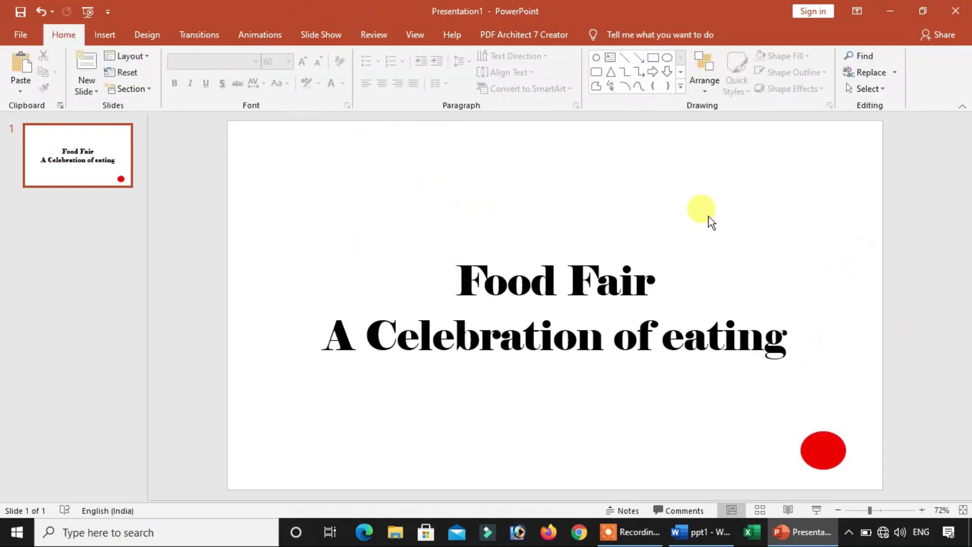
left_click(706, 536)
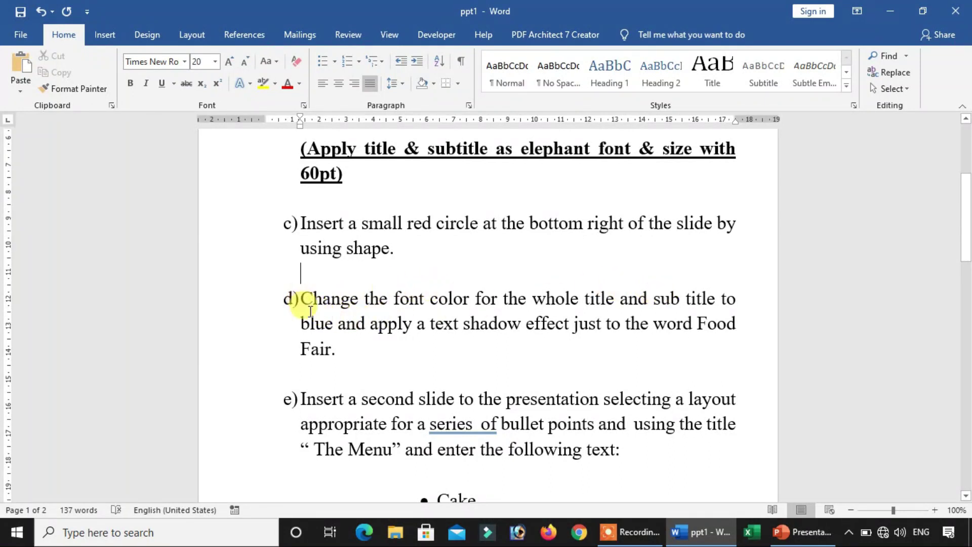
Highlight item d)'s wording about blue text and a shadow effect on 'Food Fair'.
left_click_drag(310, 311, 321, 321)
left_click(390, 348)
left_click_drag(463, 324, 572, 324)
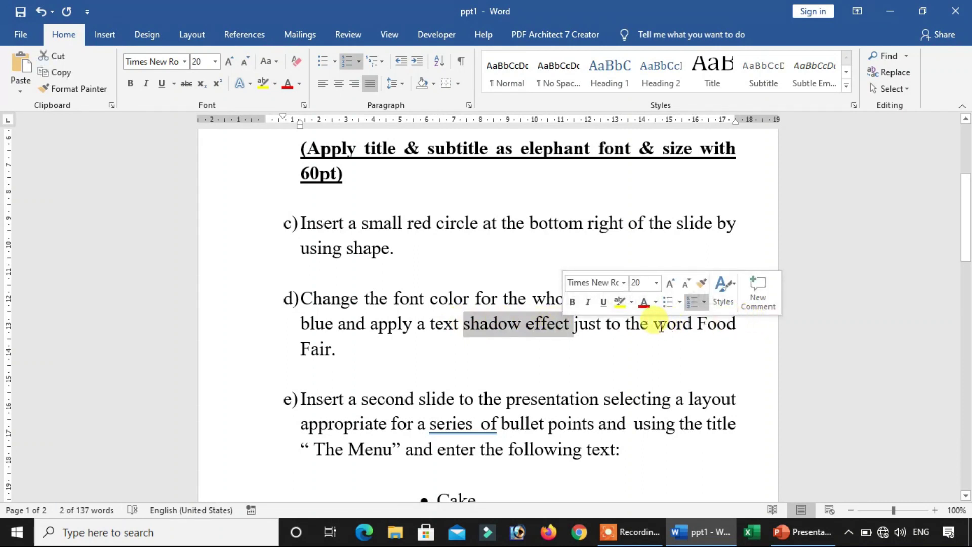
left_click_drag(658, 324, 510, 369)
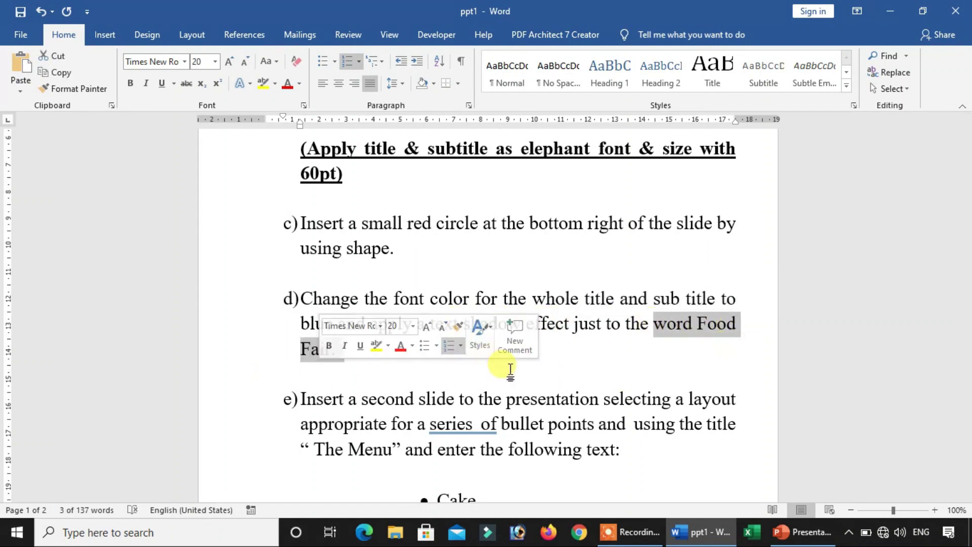
left_click(510, 370)
left_click(802, 531)
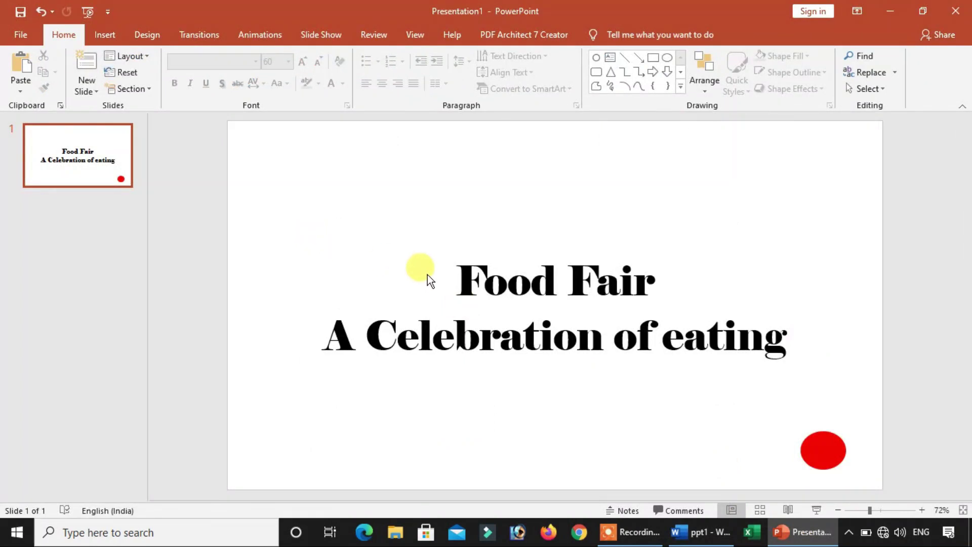
Select all slide text and colour it blue from the Standard tab of the Colors dialog.
key("ctrl+a")
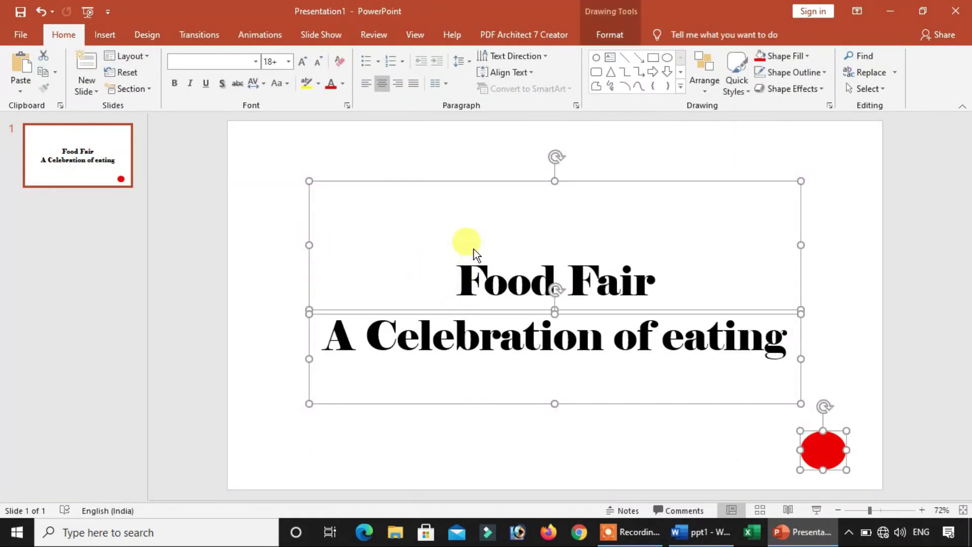
left_click(342, 84)
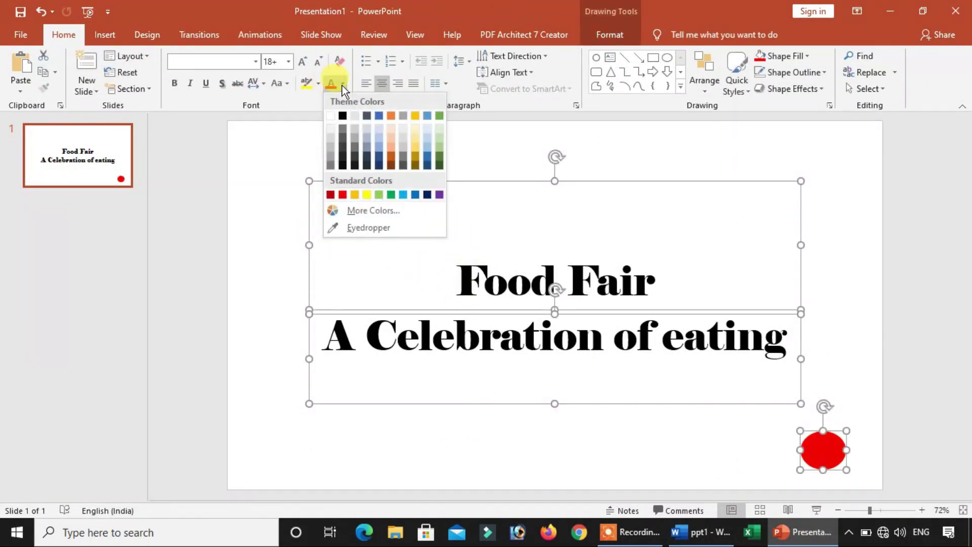
left_click(377, 212)
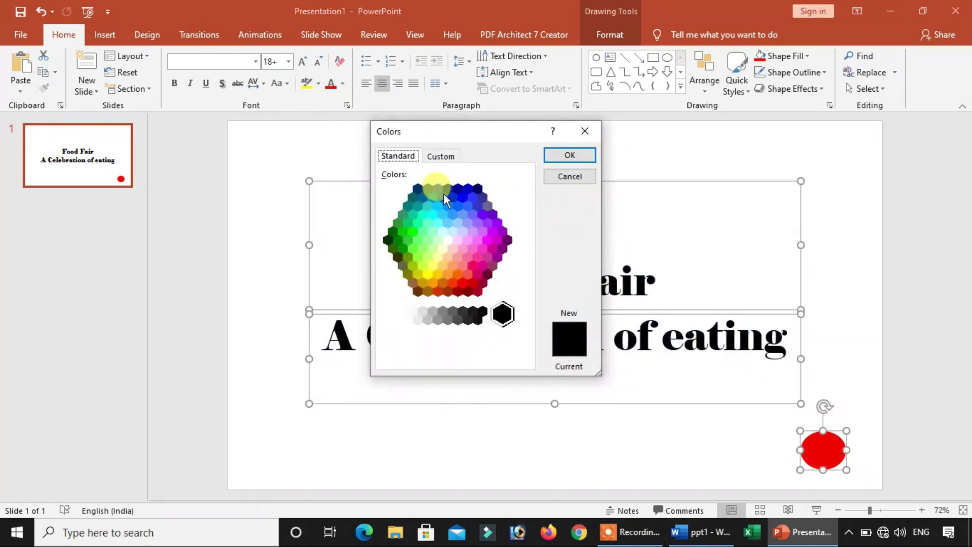
left_click(437, 188)
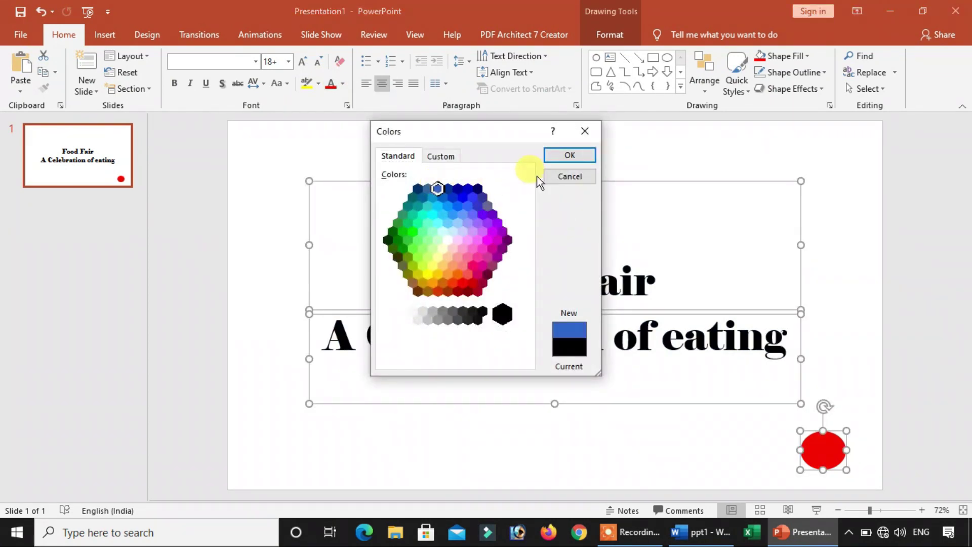
left_click(569, 155)
left_click(669, 336)
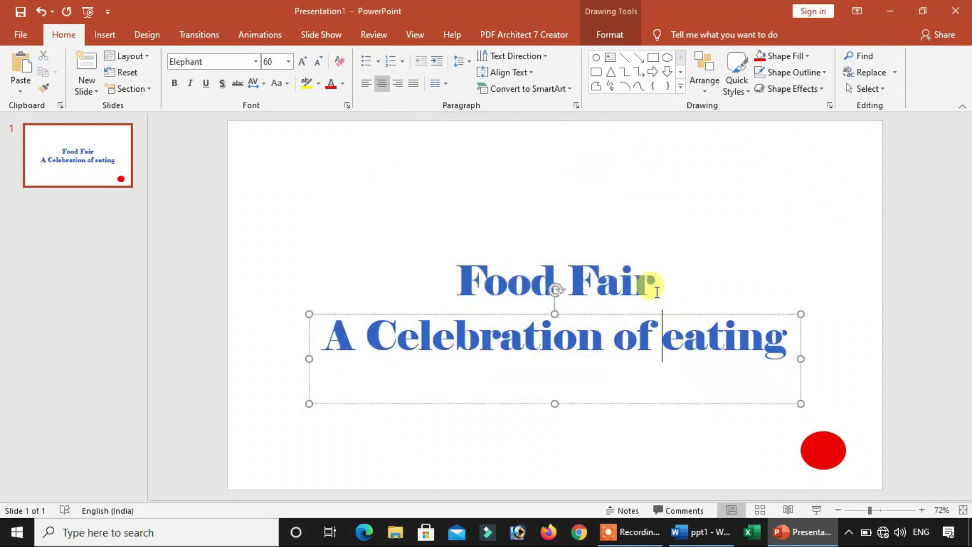
left_click(652, 281)
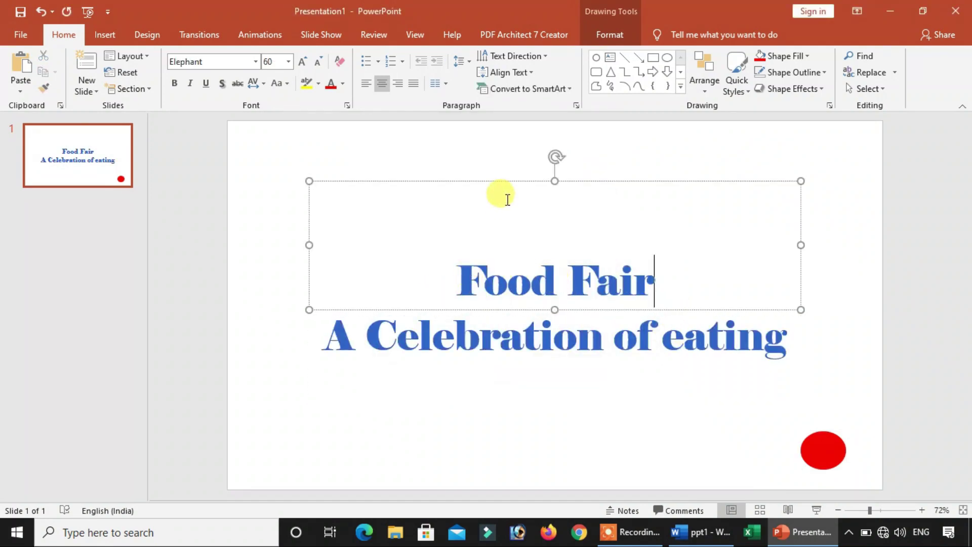
Nudge the title box slightly upward and add a text shadow to 'Food Fair'.
left_click_drag(507, 181, 505, 165)
left_click(501, 262)
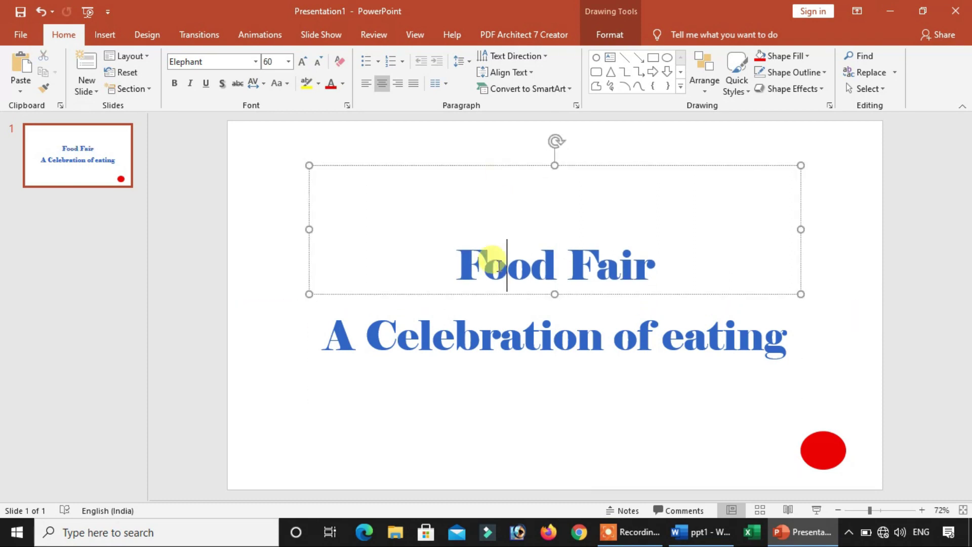
mouse_move(458, 257)
left_mouse_down()
mouse_move(624, 254)
mouse_move(664, 265)
left_mouse_up()
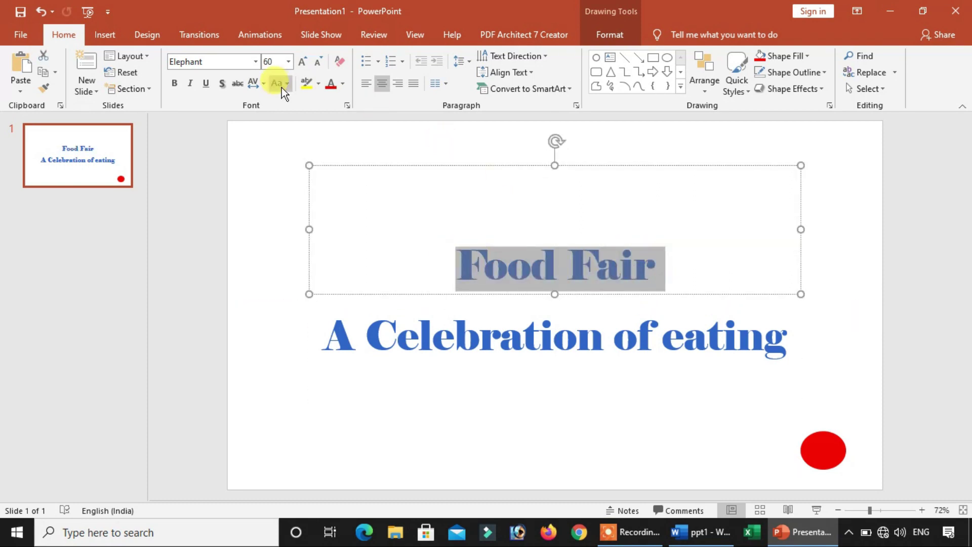
left_click(222, 83)
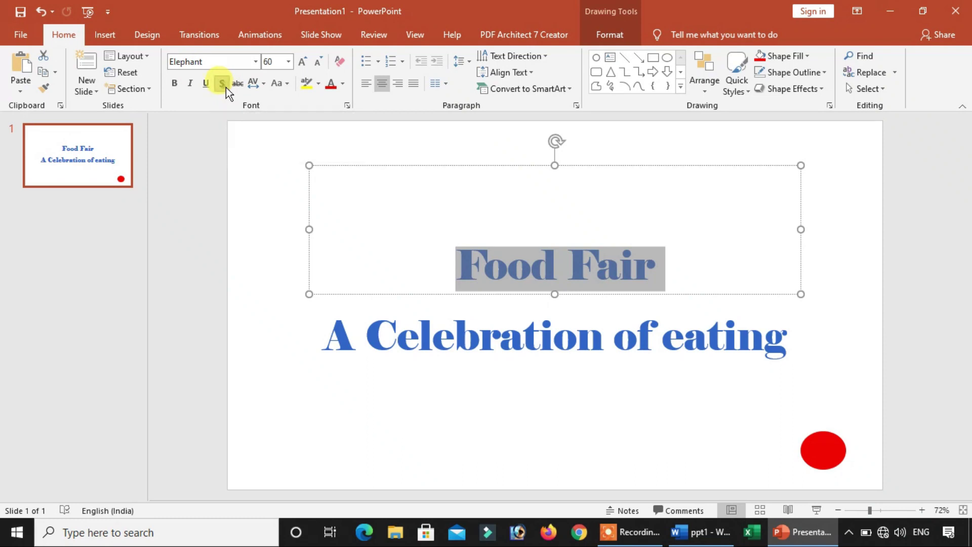
left_click(592, 352)
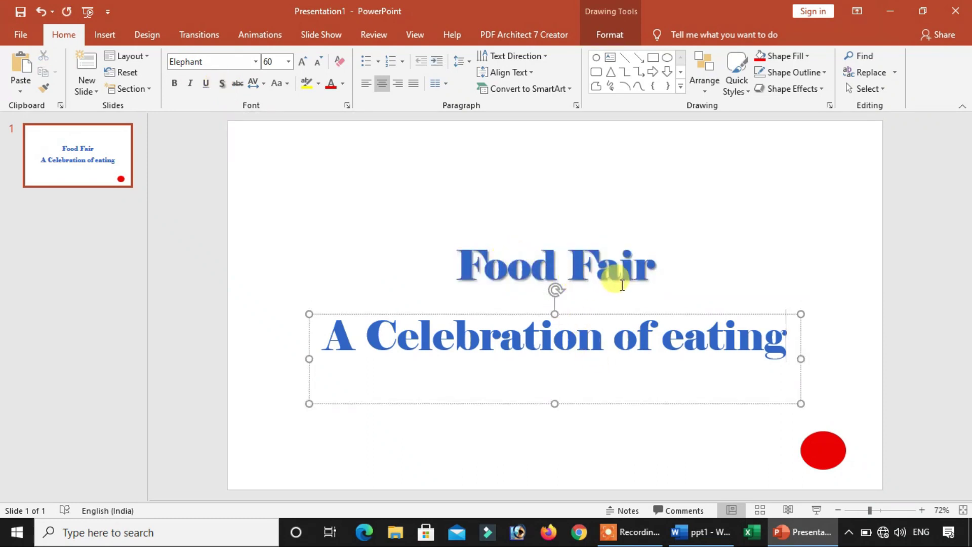
Reselect 'Food Fair' and apply the text shadow again.
left_click(661, 290)
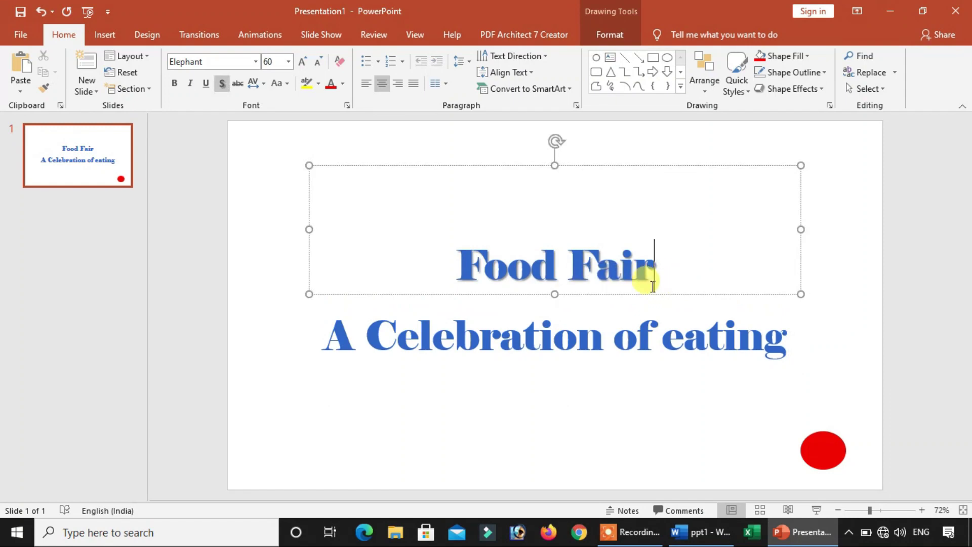
left_click(627, 425)
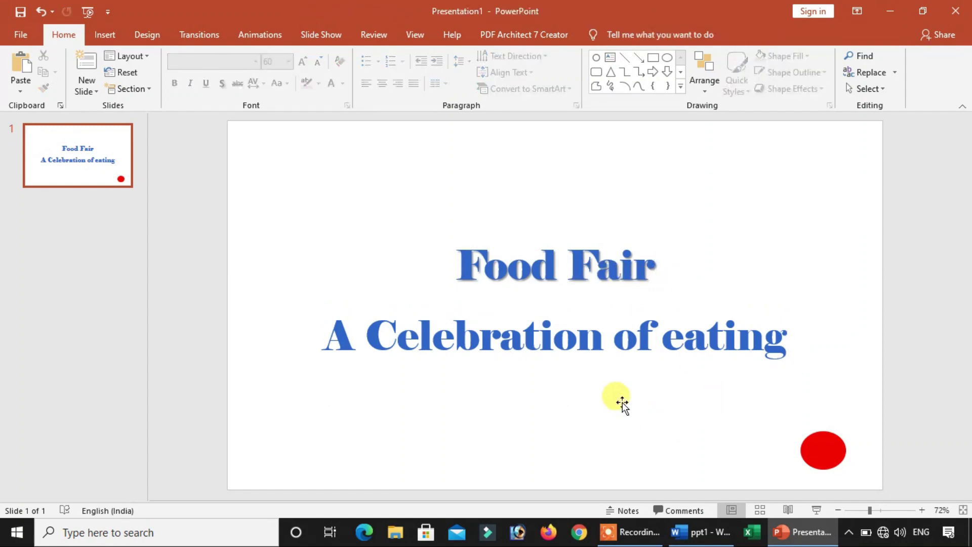
left_click(555, 266)
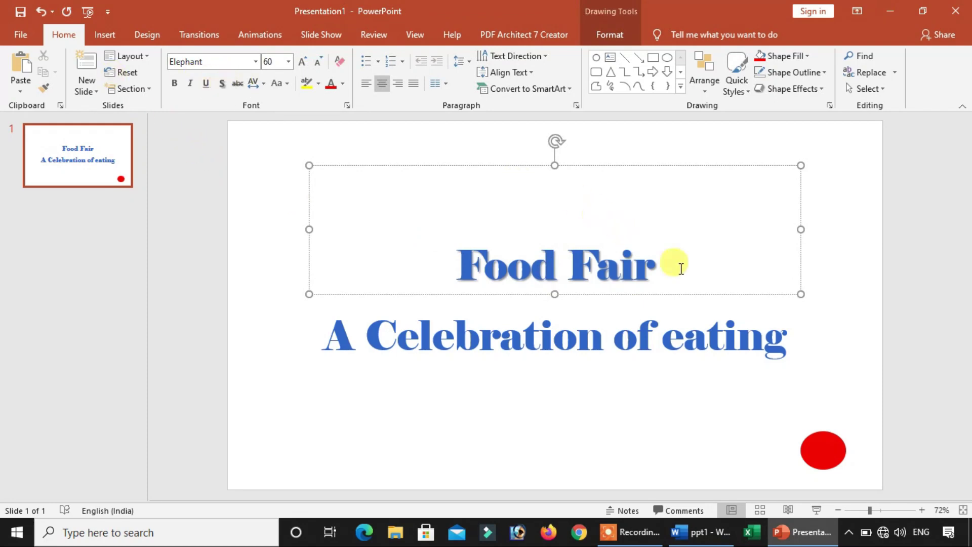
left_click_drag(676, 260, 361, 265)
left_click(222, 84)
left_click(560, 365)
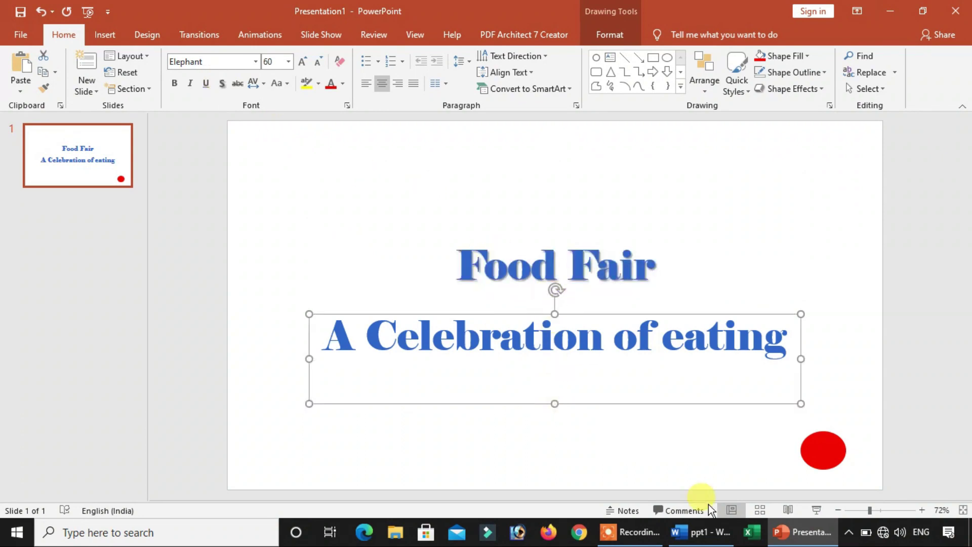
left_click(704, 532)
Scroll to item e) and highlight the title 'The Menu' and its four bullet items.
scroll(396, 329, "down", 1)
scroll(387, 317, "down", 1)
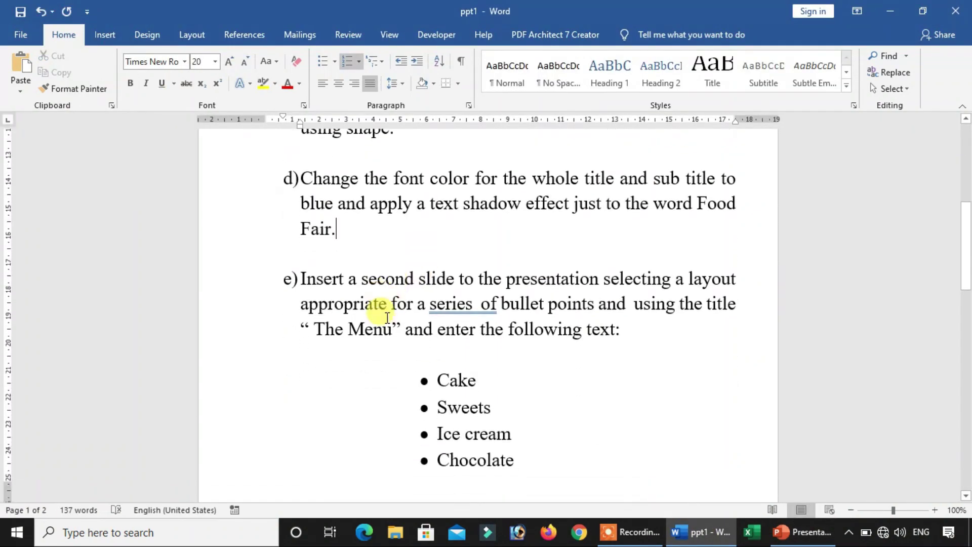
scroll(387, 317, "down", 1)
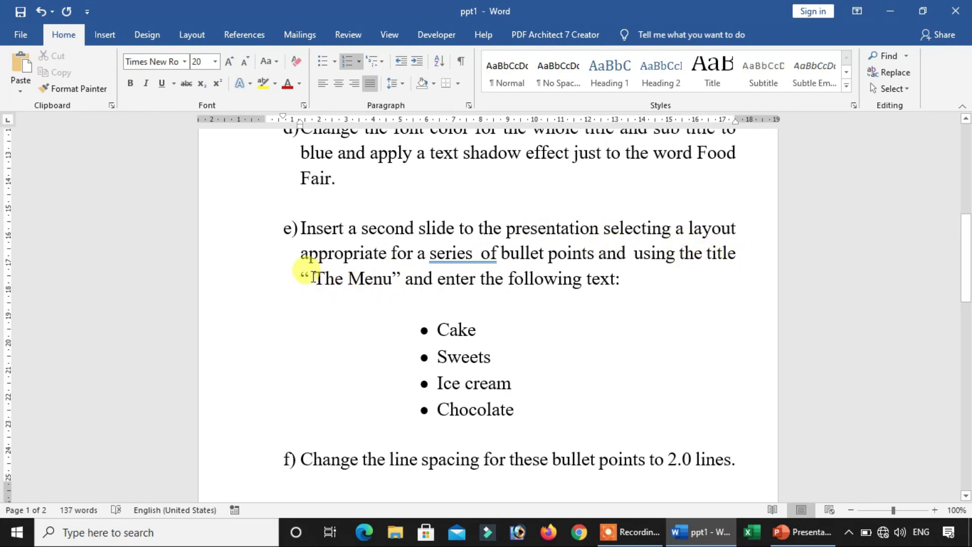
left_click_drag(312, 277, 405, 279)
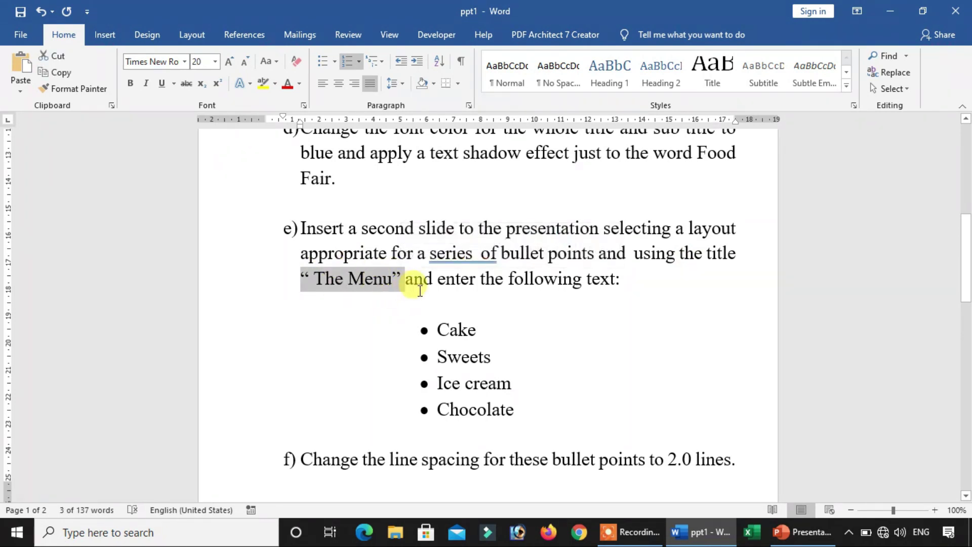
left_click_drag(427, 324, 564, 435)
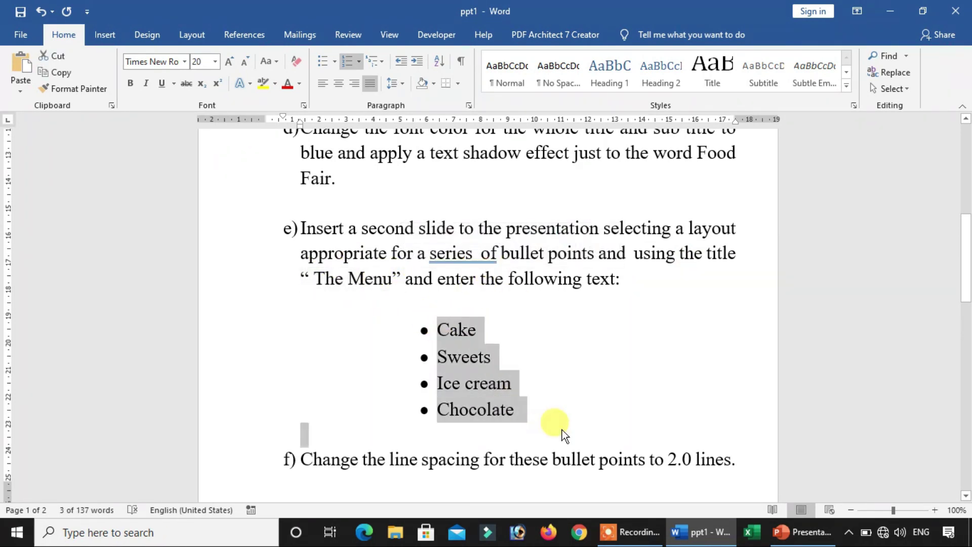
left_click(547, 296)
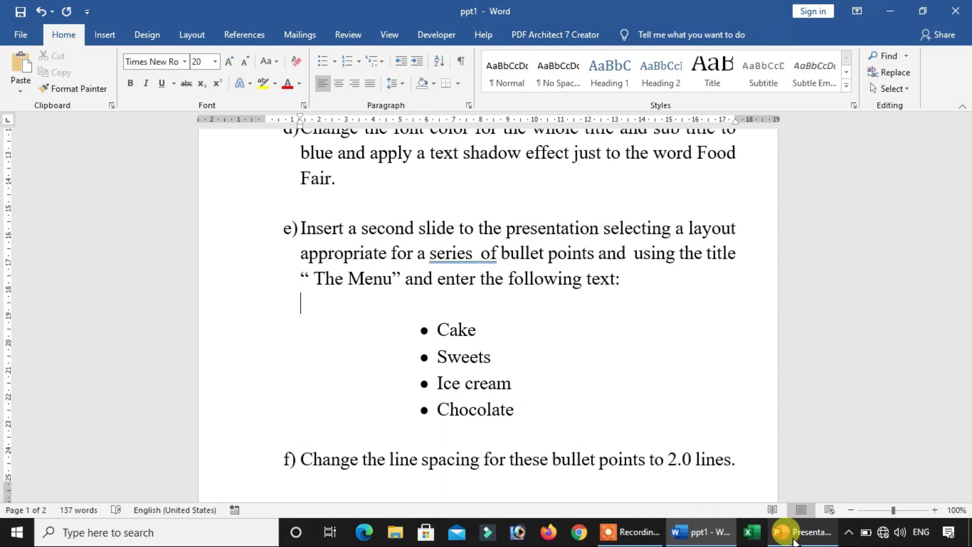
left_click(793, 541)
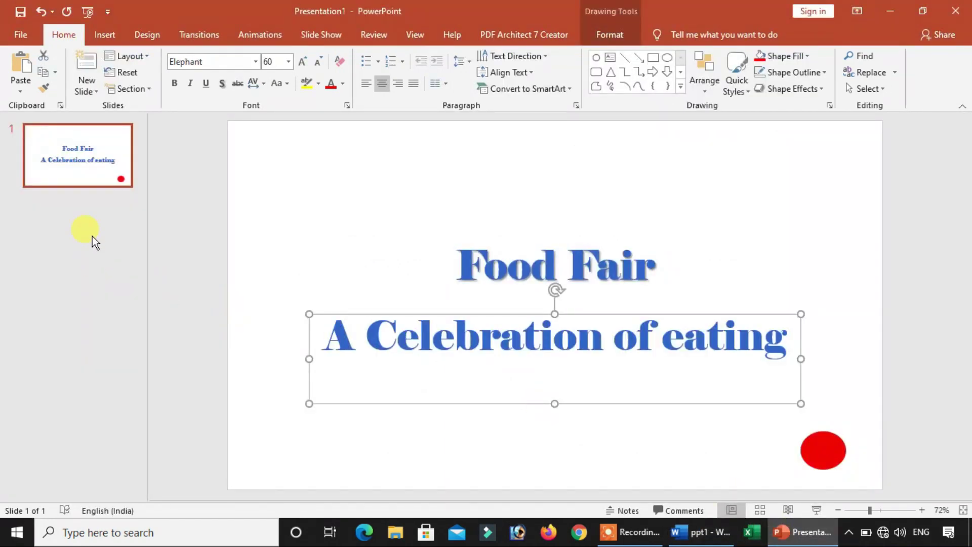
Insert a Title and Content slide and start typing 'The Menu' as its title.
key("ctrl+m")
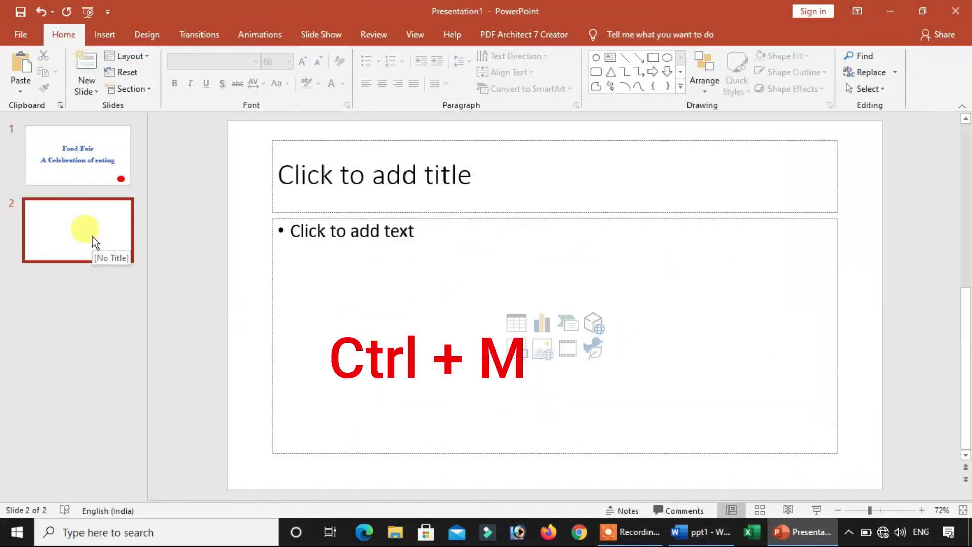
left_click(401, 188)
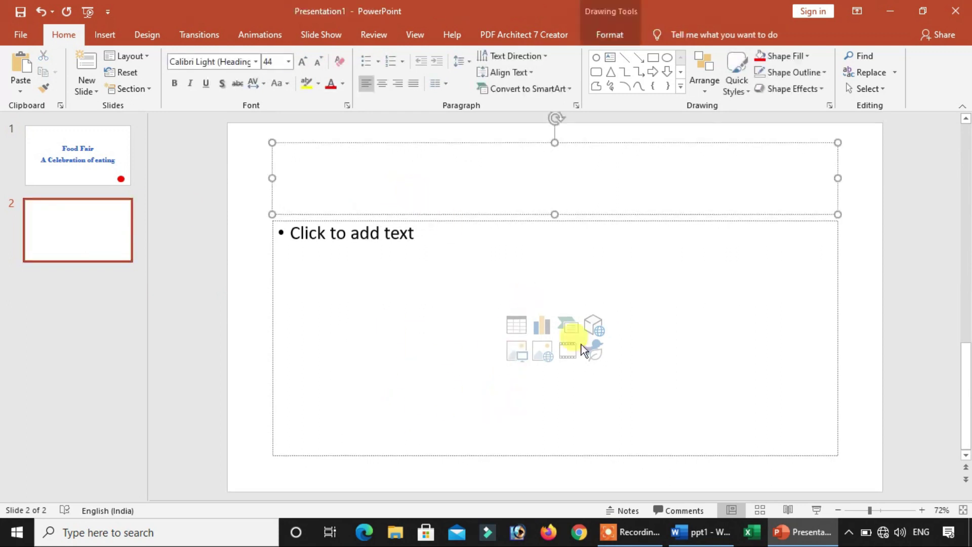
type("The Menu")
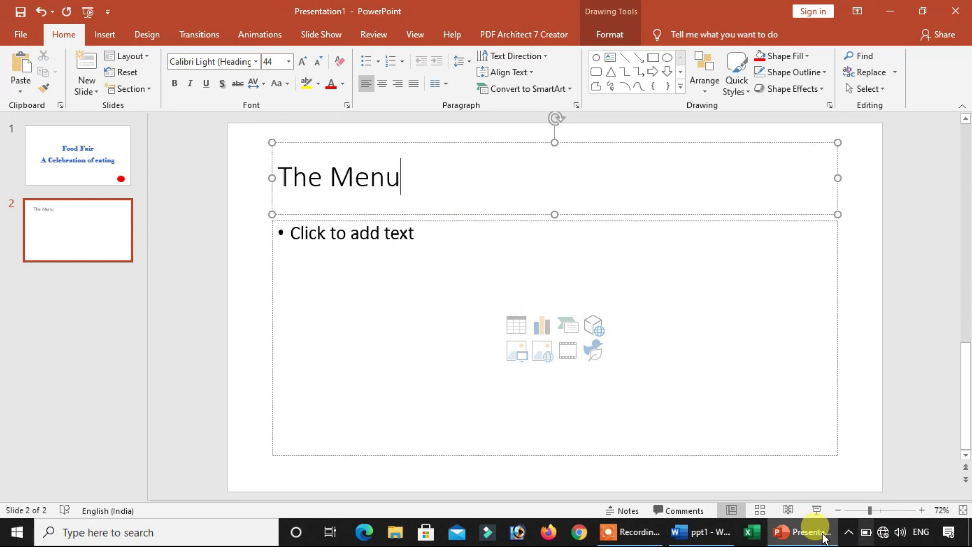
Highlight the bullet-points phrase in the Word instructions, then return to slide 2.
left_click(708, 531)
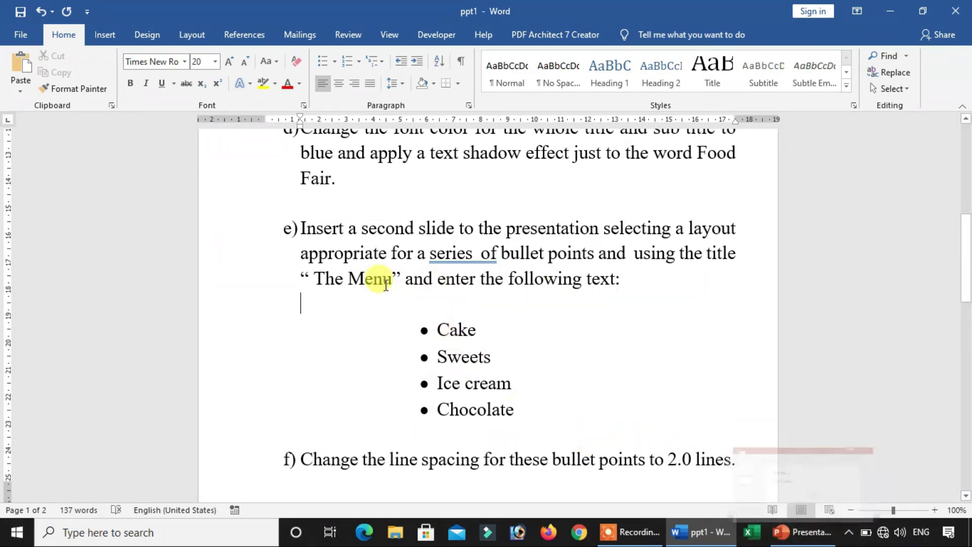
left_click(497, 253)
left_click_drag(548, 254, 596, 254)
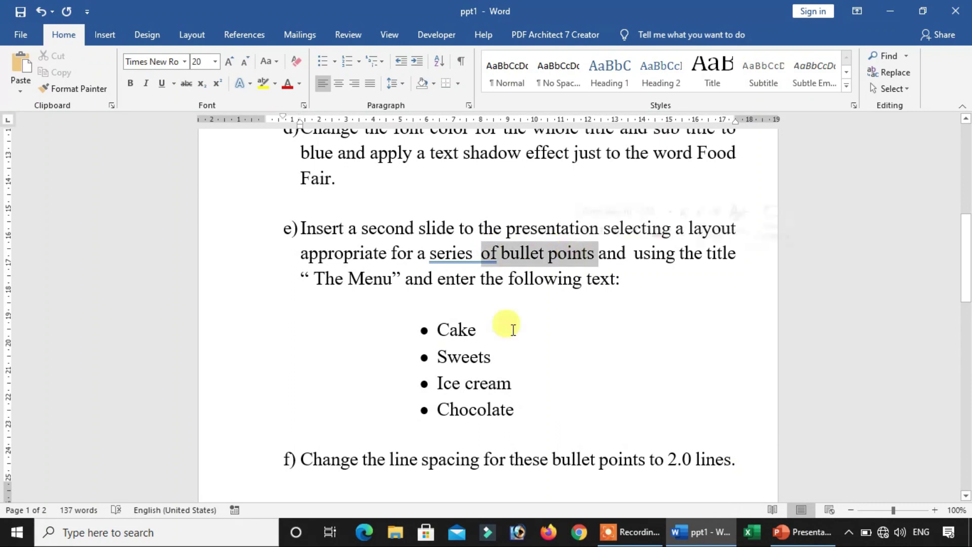
left_click(796, 538)
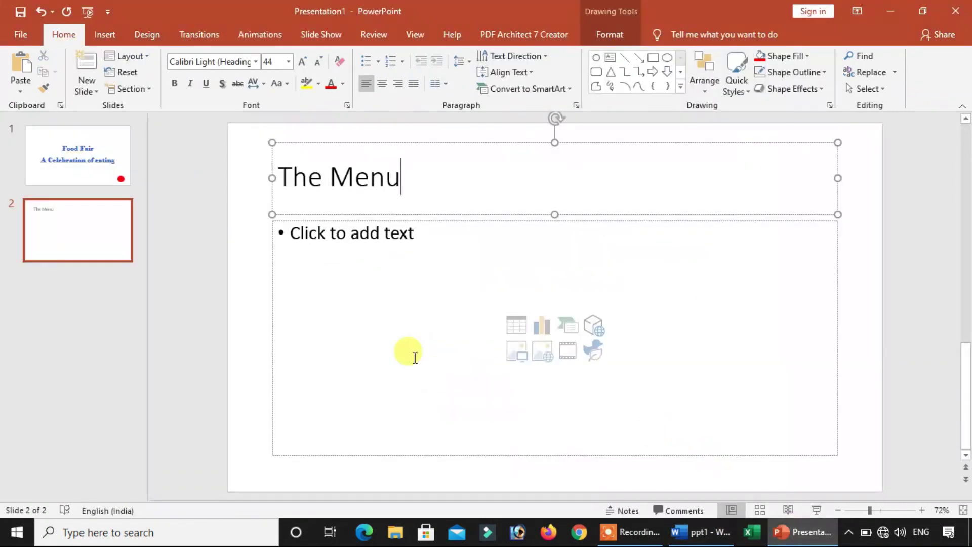
Give the content area round bullets and start entering the menu items with Cake.
left_click(314, 257)
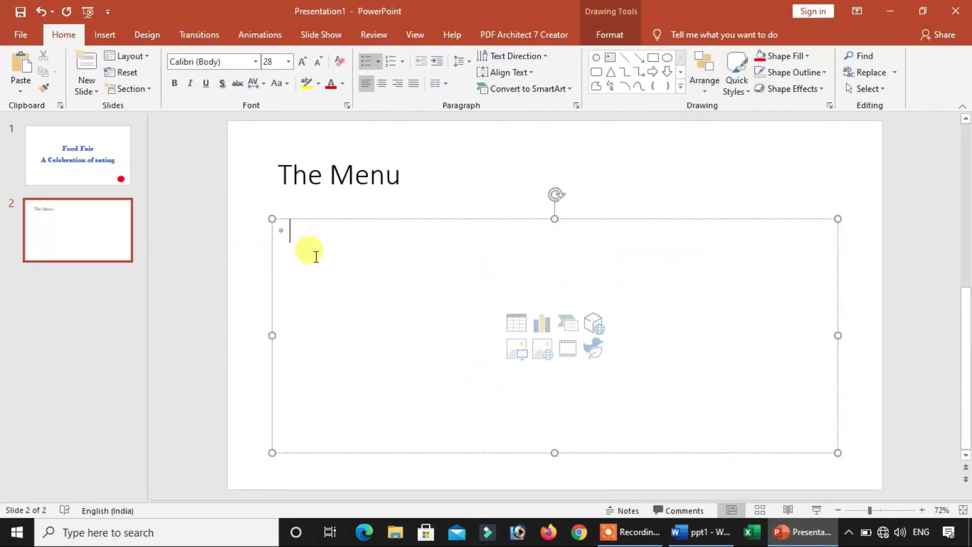
left_click(378, 60)
left_click(454, 129)
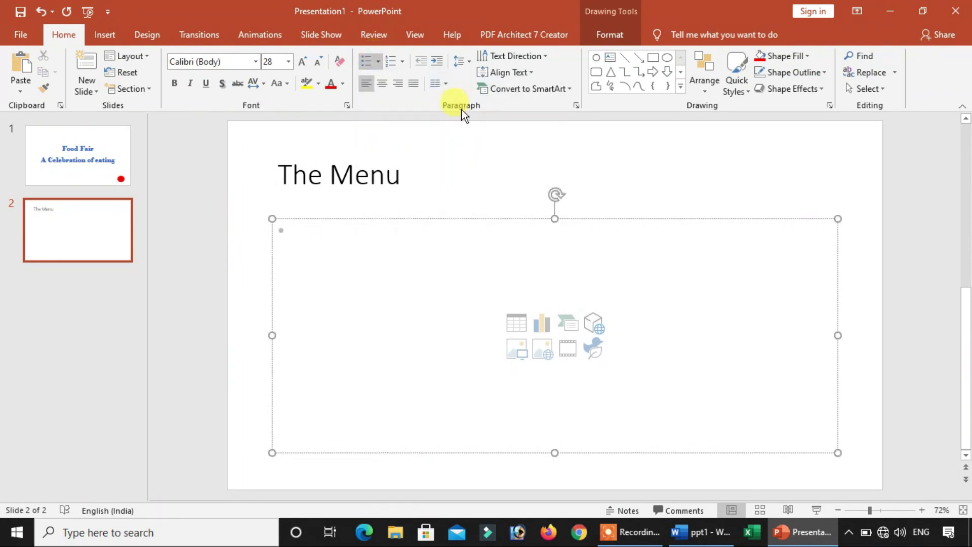
left_click(701, 531)
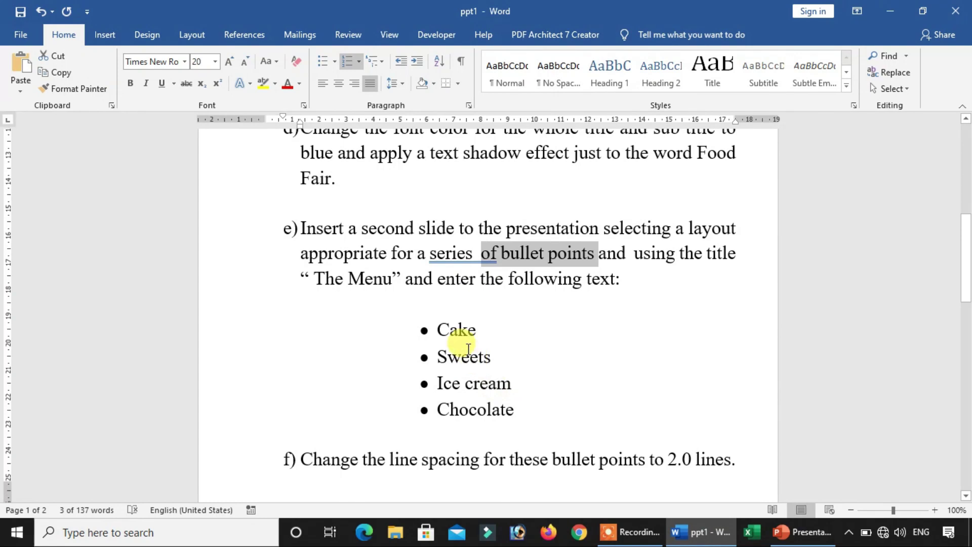
left_click(803, 531)
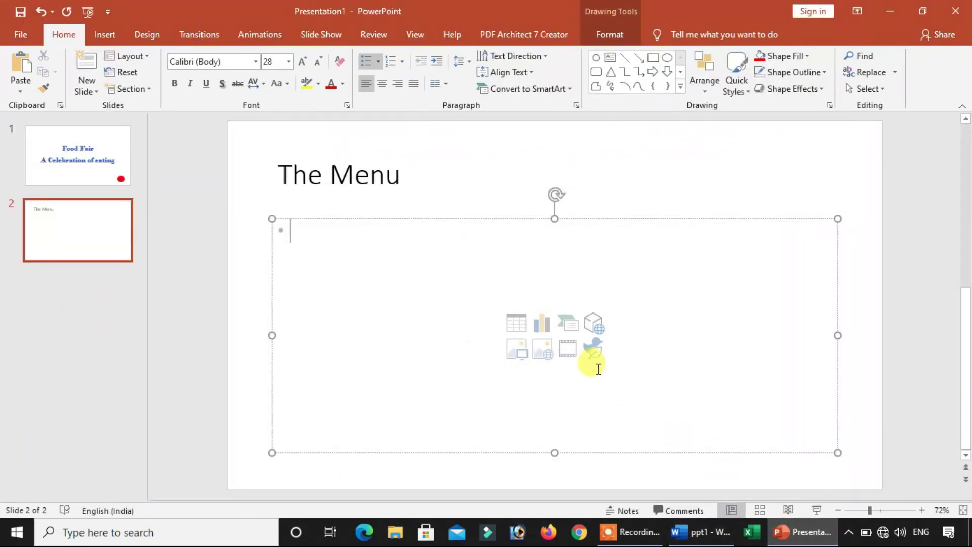
type("Cake")
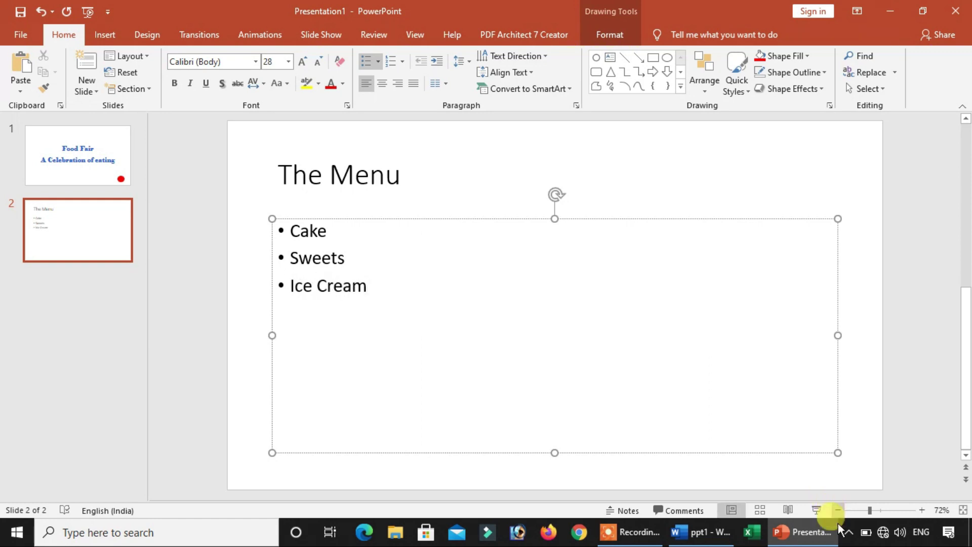
Remove the stray letter on the fourth bullet and type 'Chocolate' there.
left_click(812, 531)
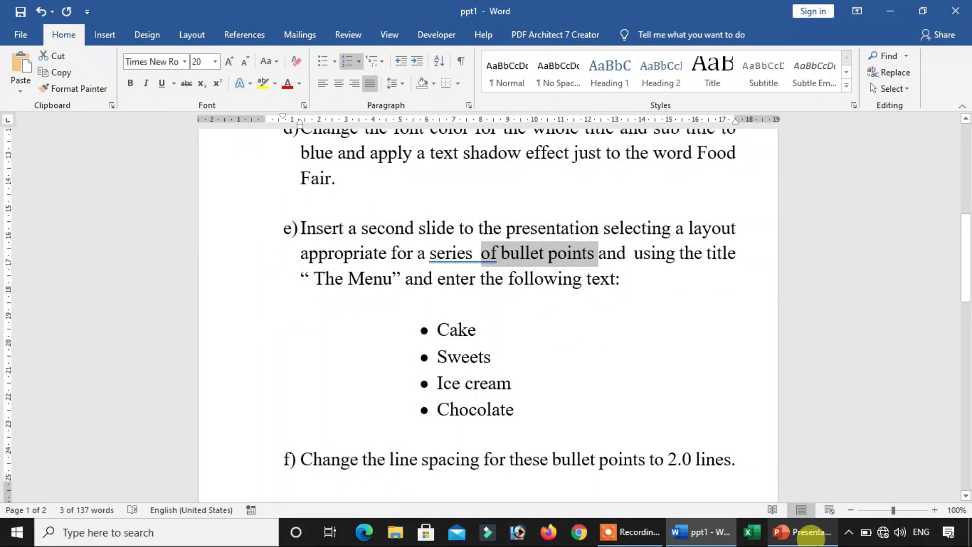
left_click(813, 535)
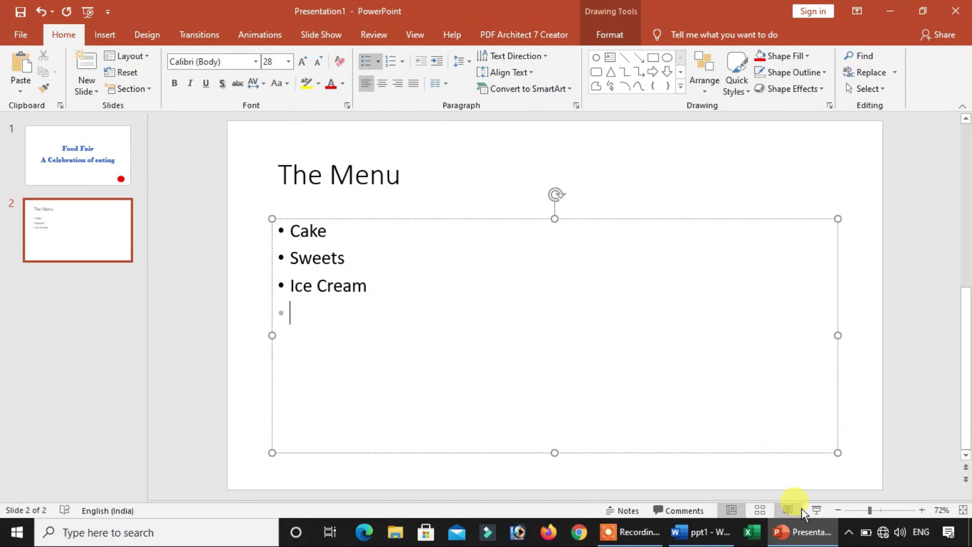
type("j")
key("BackSpace")
type("Chocolate")
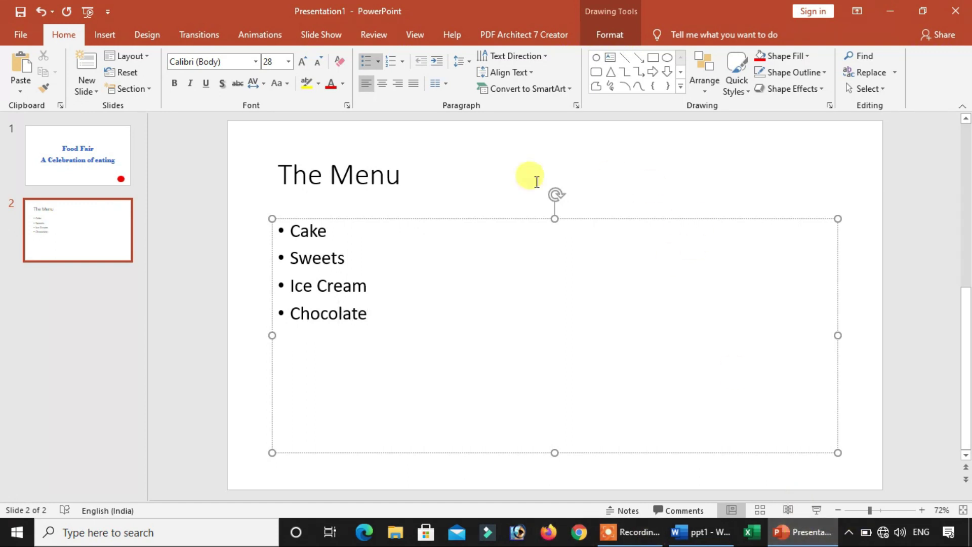
Check The Menu title and the Food Fair slide, then bring the Word task sheet forward.
left_click(484, 198)
left_click(78, 162)
left_click(91, 233)
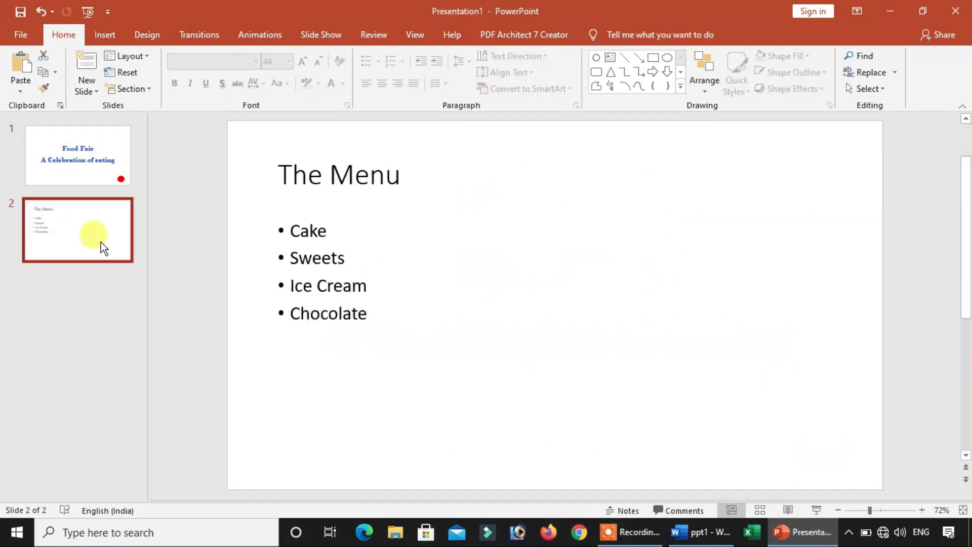
left_click(806, 542)
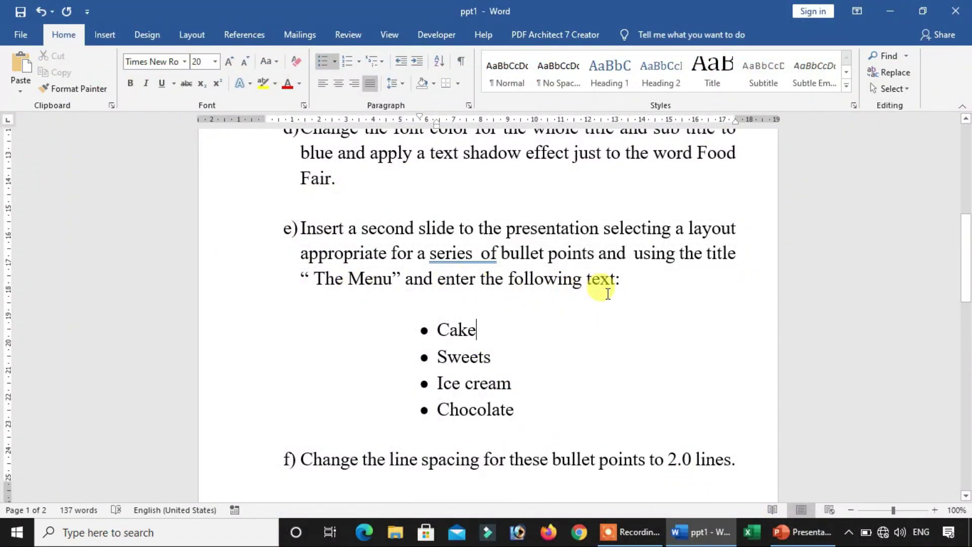
Read Word instruction f) on 2.0 line spacing, then select The Menu's four bullets in PowerPoint.
left_click(719, 535)
left_click(800, 532)
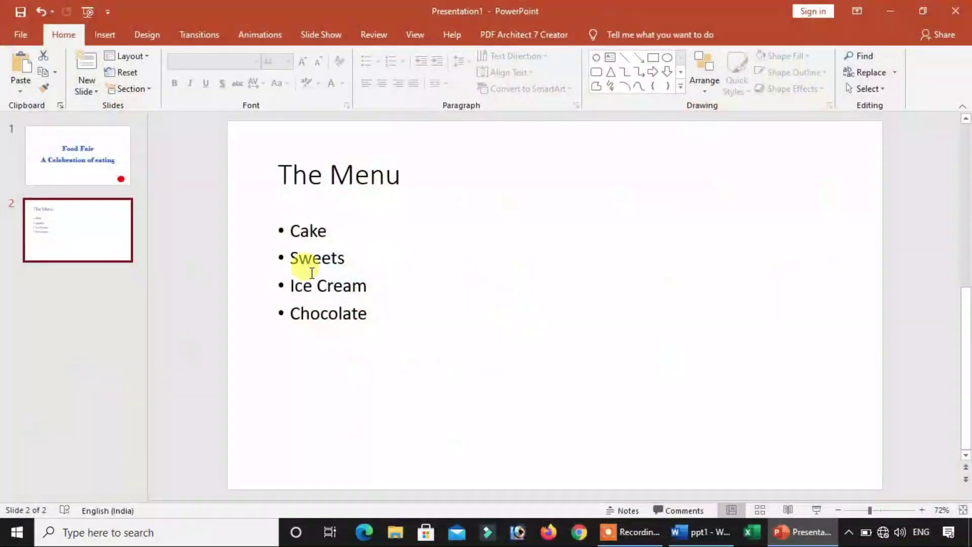
left_click(728, 521)
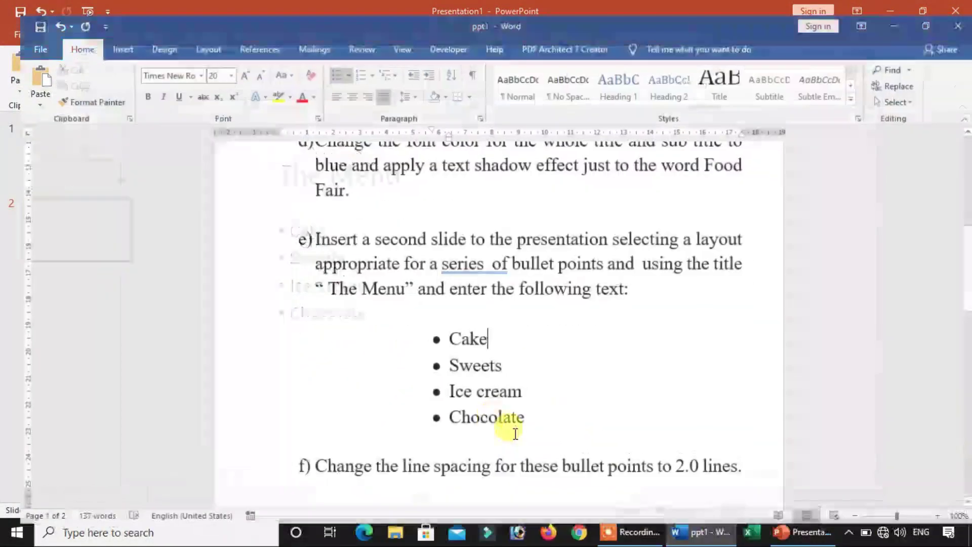
scroll(340, 326, "down", 2)
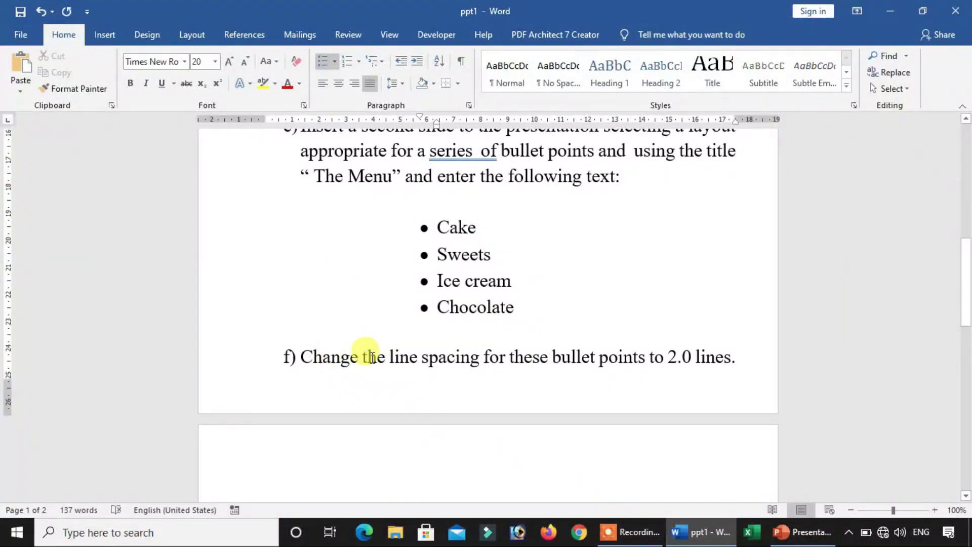
left_click_drag(368, 357, 726, 367)
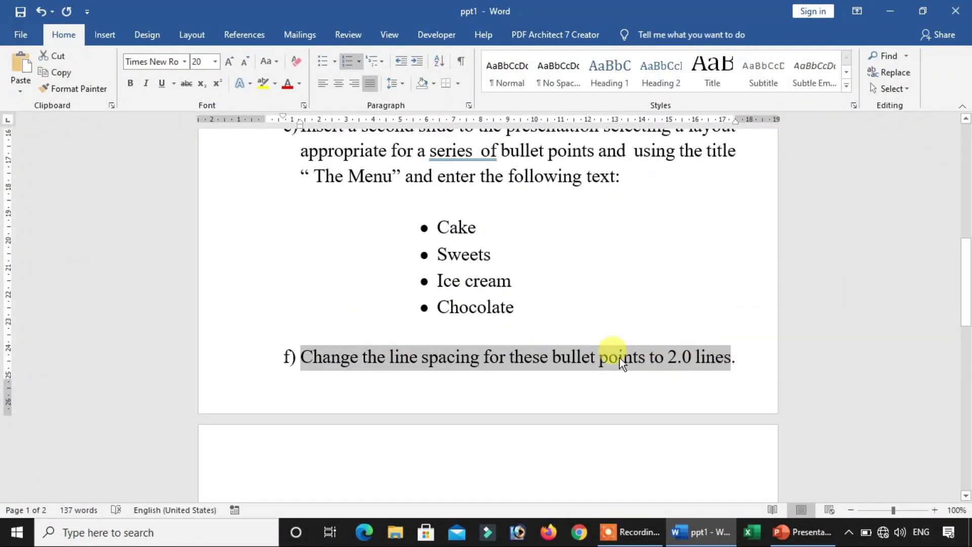
left_click(805, 531)
left_click_drag(385, 324, 274, 221)
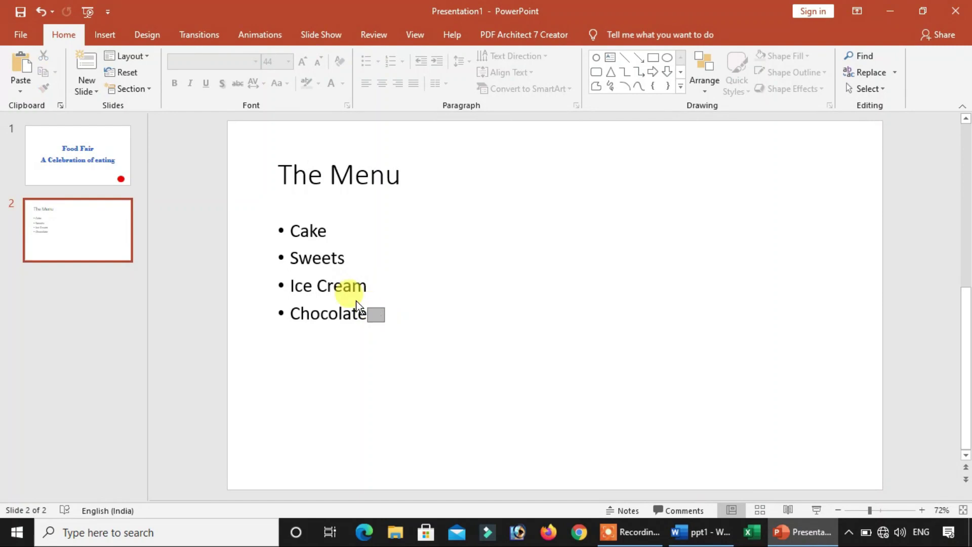
Reselect the Cake-to-Chocolate bullets and apply 2.0 line spacing to them.
left_click(430, 347)
left_click_drag(369, 311, 268, 223)
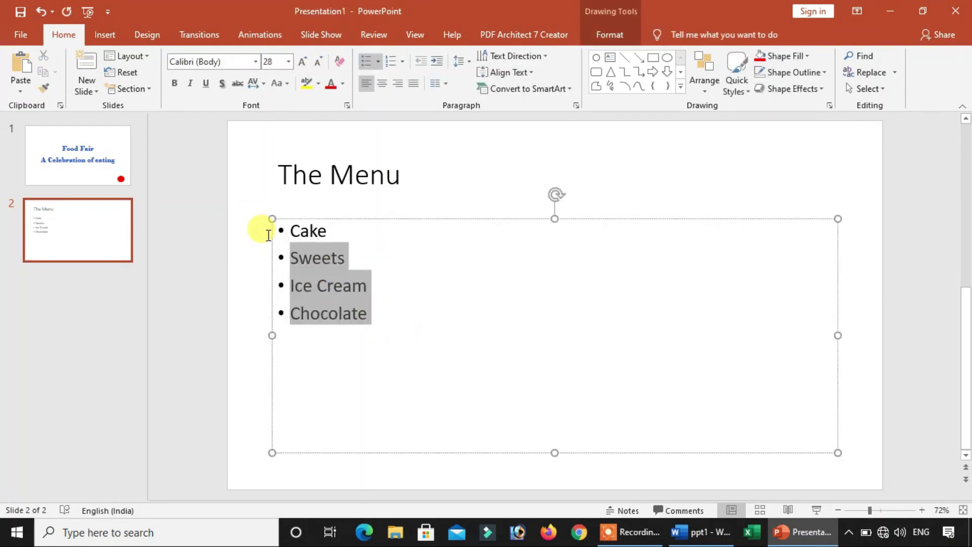
left_click(469, 65)
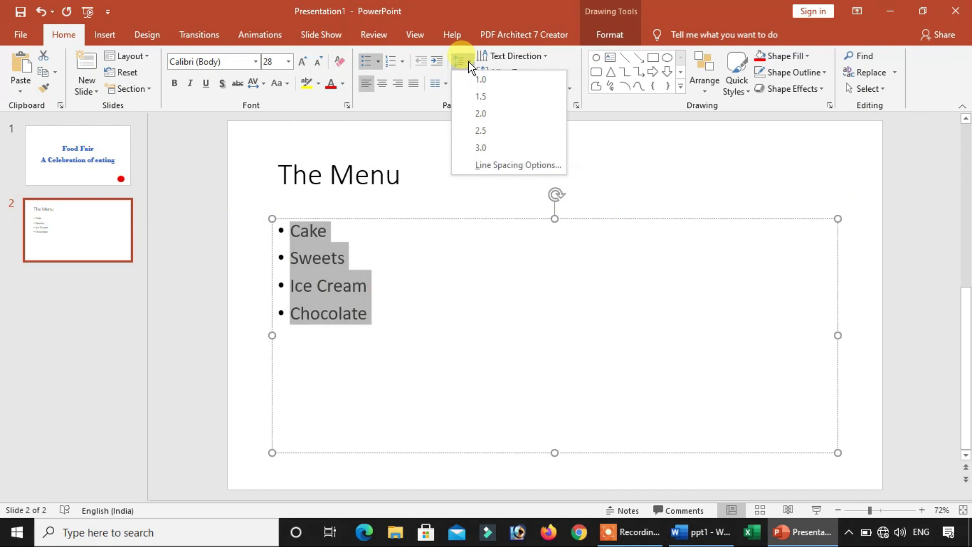
left_click(481, 116)
left_click(451, 167)
scroll(355, 354, "up", 3)
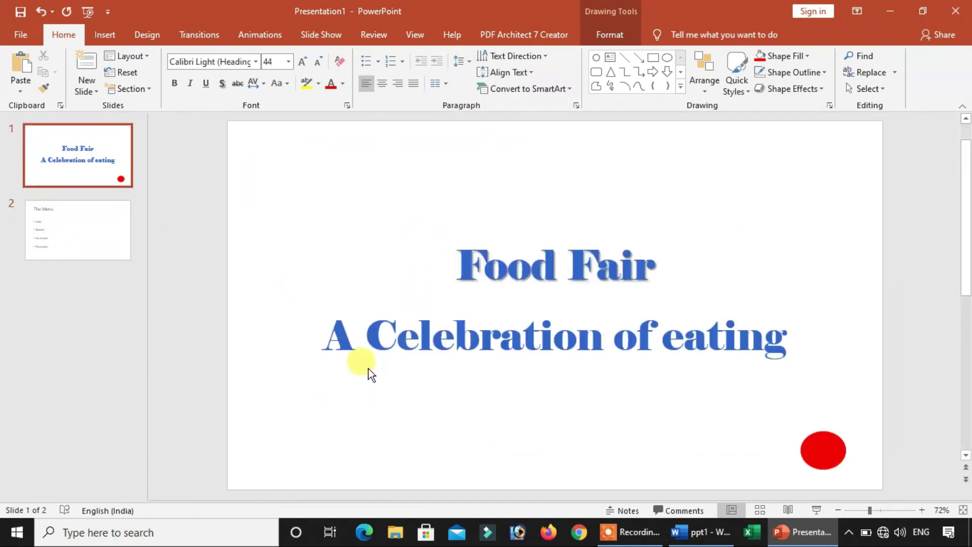
scroll(369, 360, "down", 3)
Scroll back through the Word task list, then show PowerPoint's Food Fair title slide.
left_click(706, 531)
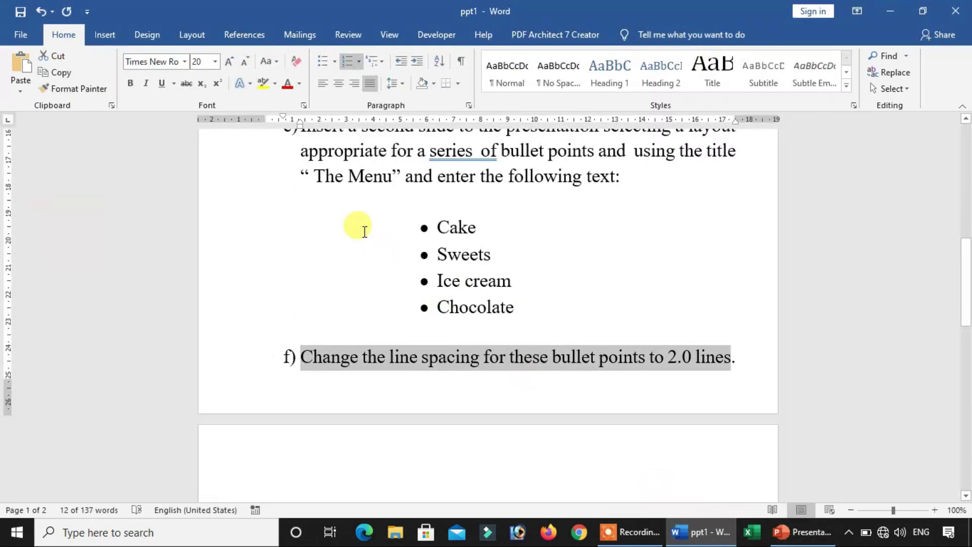
scroll(365, 226, "up", 2)
scroll(358, 217, "up", 5)
scroll(369, 217, "up", 3)
left_click(486, 263)
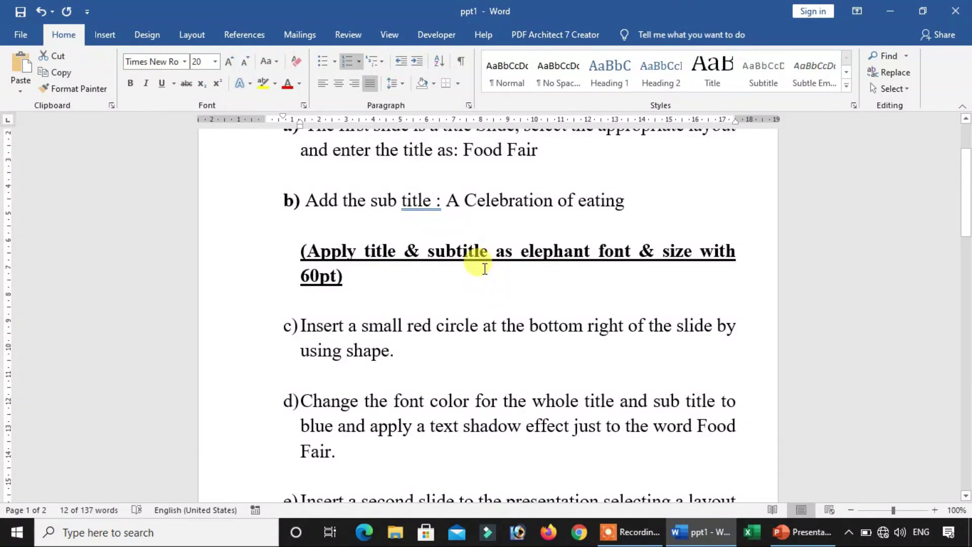
scroll(477, 259, "up", 3)
scroll(339, 248, "up", 2)
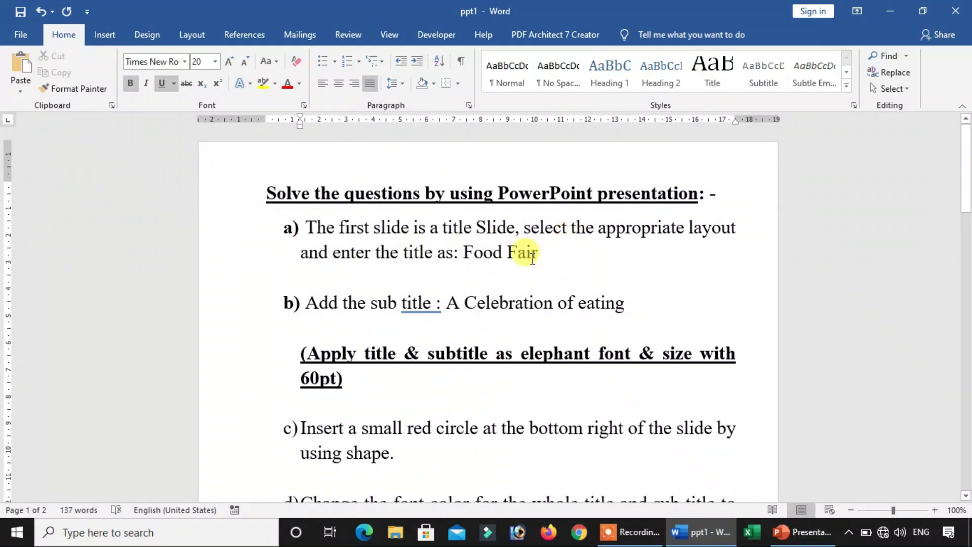
scroll(523, 252, "down", 3)
scroll(516, 254, "down", 3)
scroll(521, 245, "down", 4)
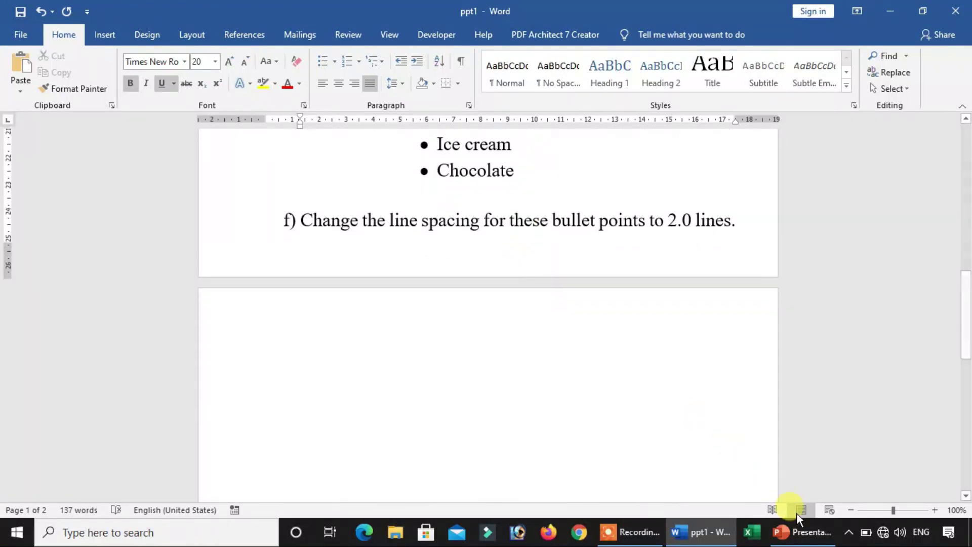
left_click(802, 532)
left_click(82, 172)
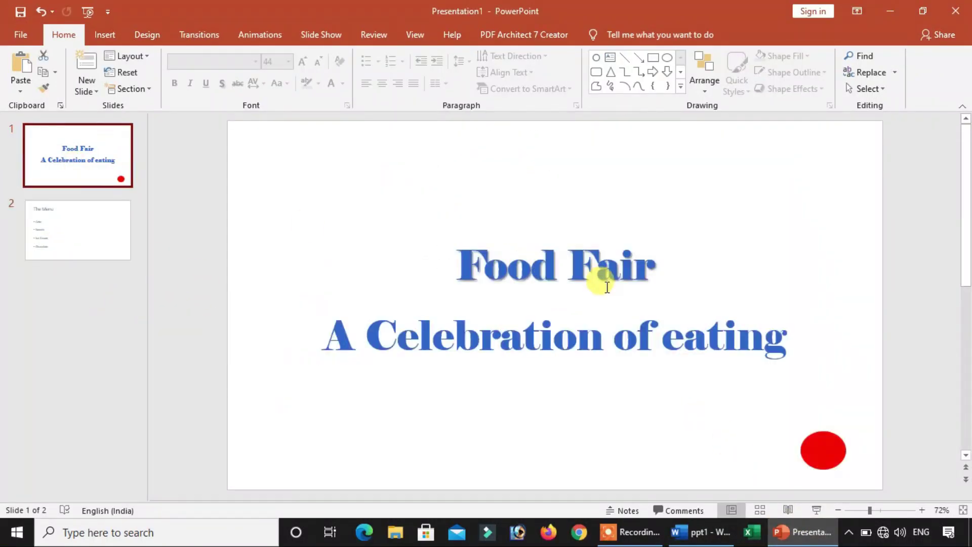
Check the Food Fair title and subtitle, then run the slide show through both slides.
left_click(607, 281)
left_click(613, 371)
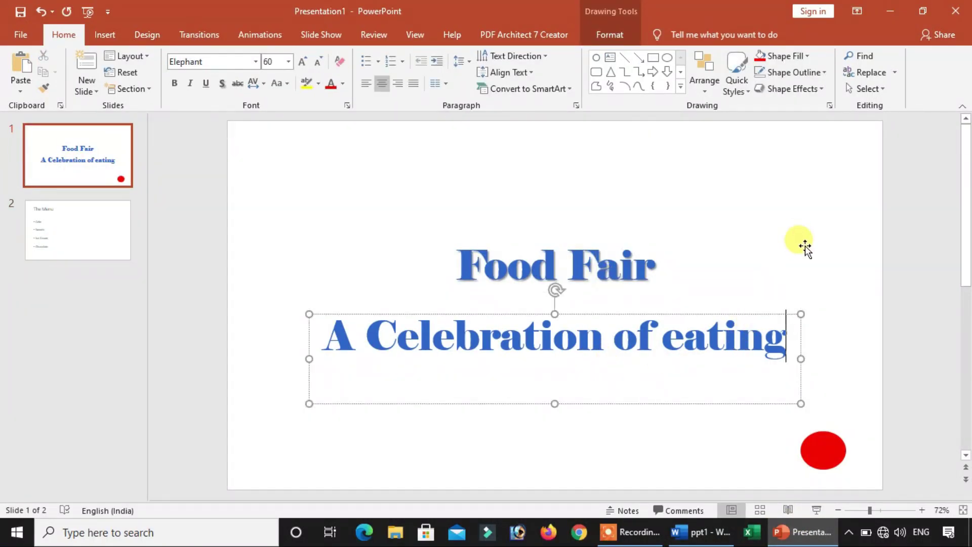
left_click(757, 257)
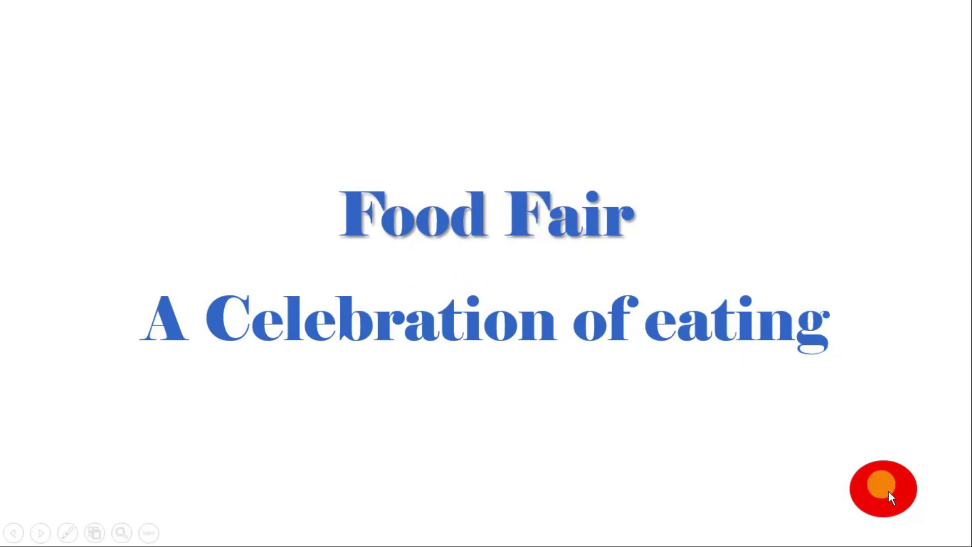
left_click(679, 427)
left_click(676, 424)
left_click(676, 424)
Return to The Menu slide and select its four bullets and title to check spacing.
left_click(76, 223)
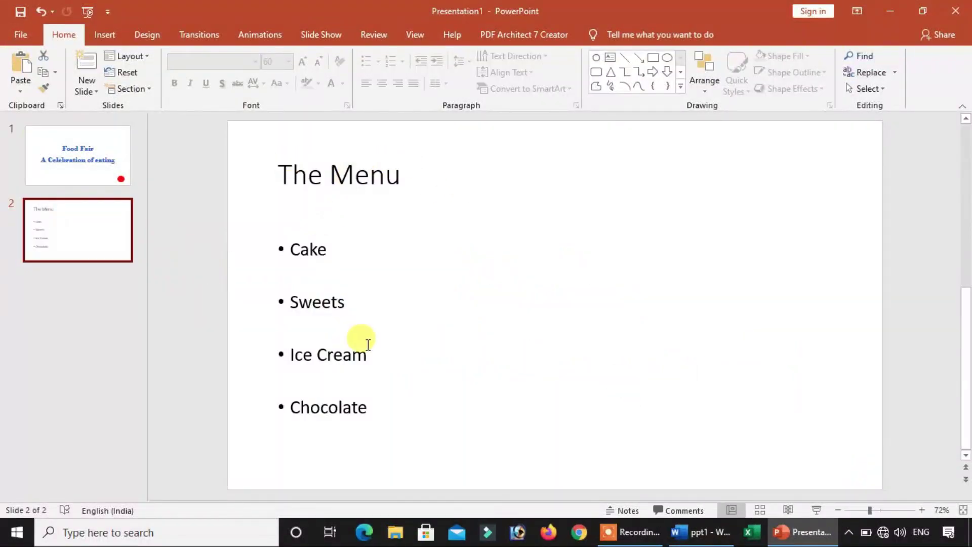
left_click_drag(289, 248, 372, 409)
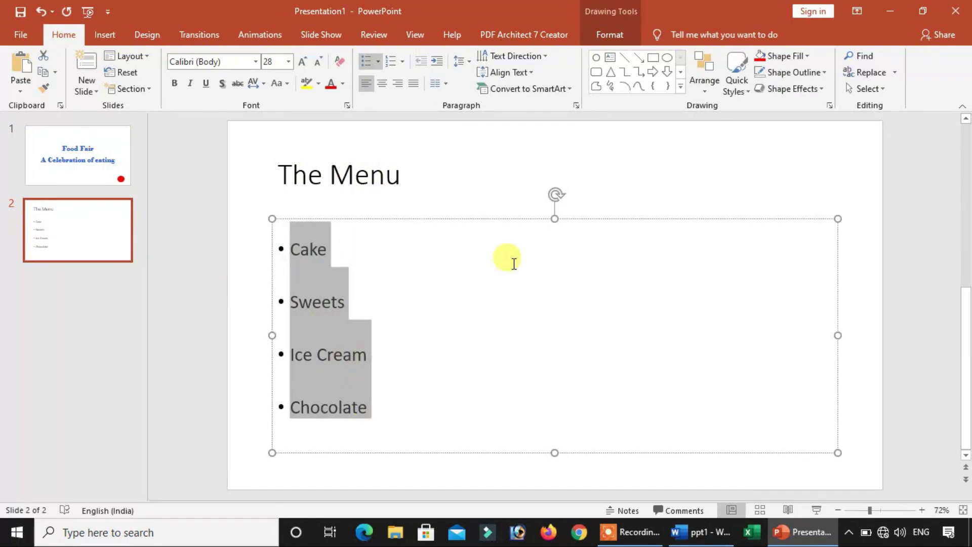
left_click(494, 196)
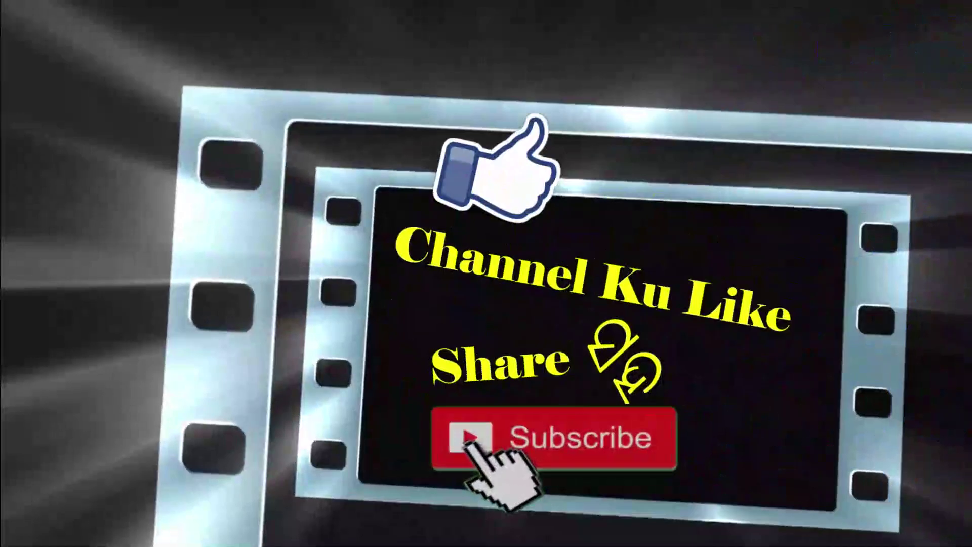